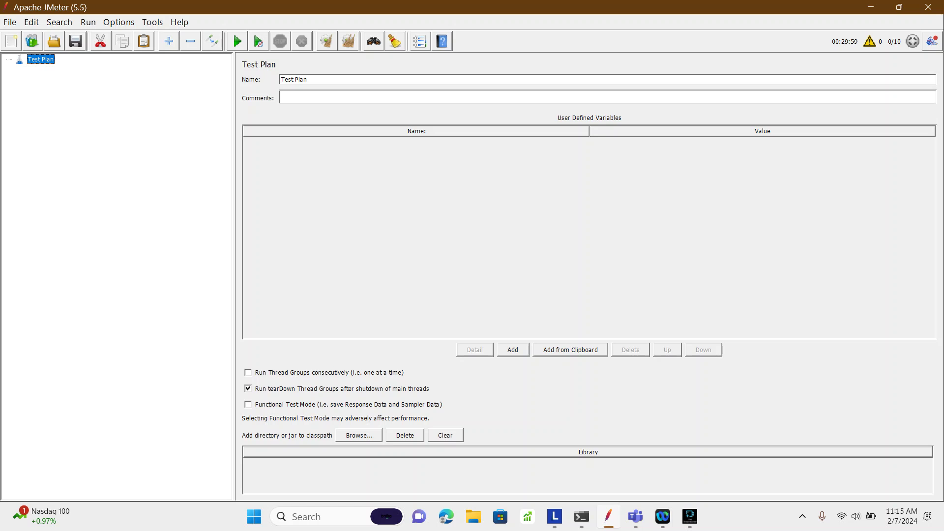
# Add a standard Thread Group to the Test Plan.
pyautogui.moveTo(56, 65)
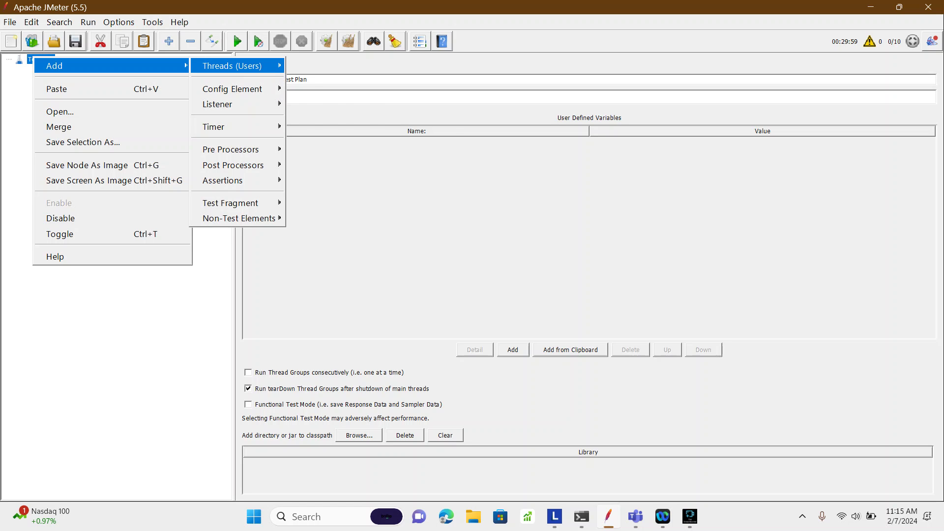
pyautogui.moveTo(232, 66)
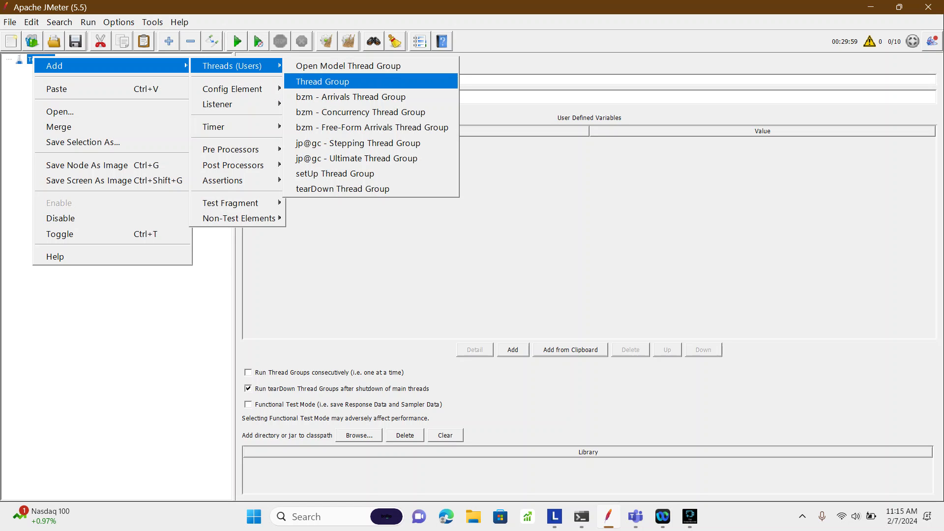
pyautogui.click(323, 81)
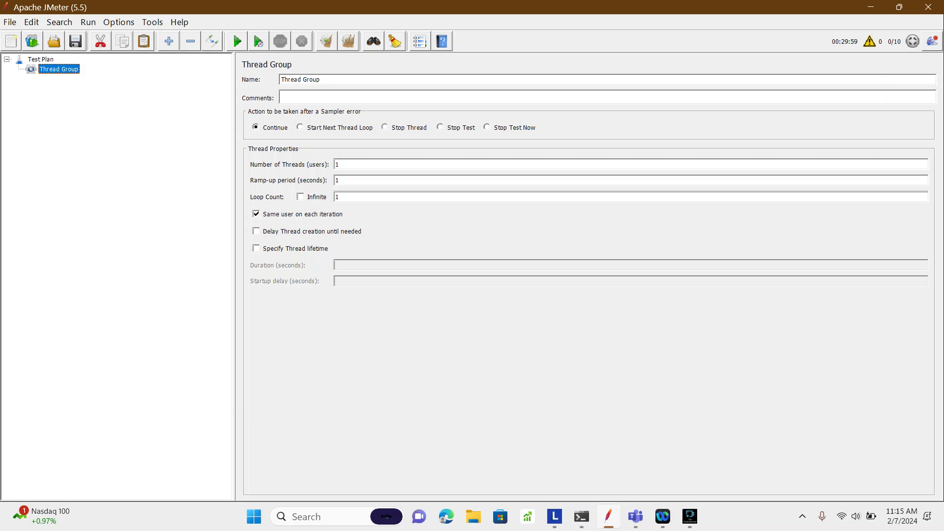
# Add a jp@gc - Dummy Sampler to the Thread Group.
pyautogui.rightClick(61, 69)
pyautogui.moveTo(83, 79)
pyautogui.moveTo(270, 79)
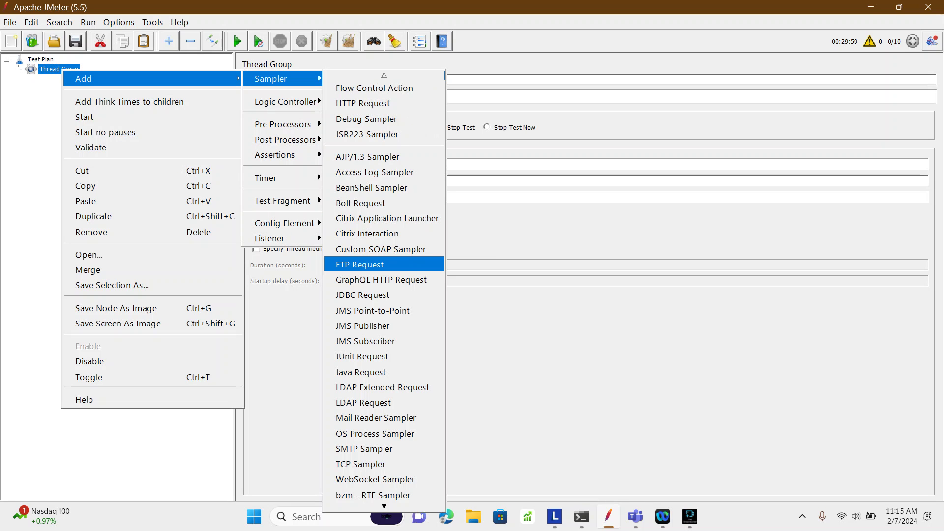
pyautogui.moveTo(384, 506)
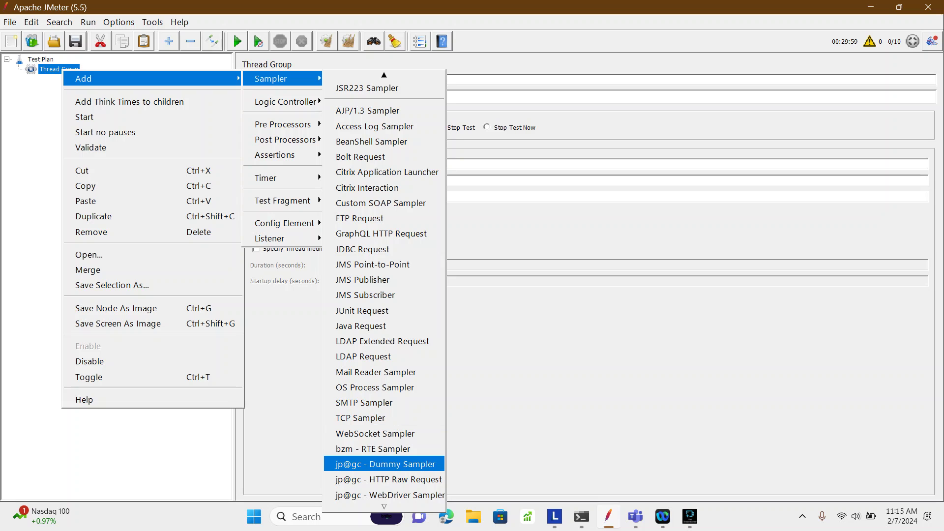
pyautogui.click(385, 464)
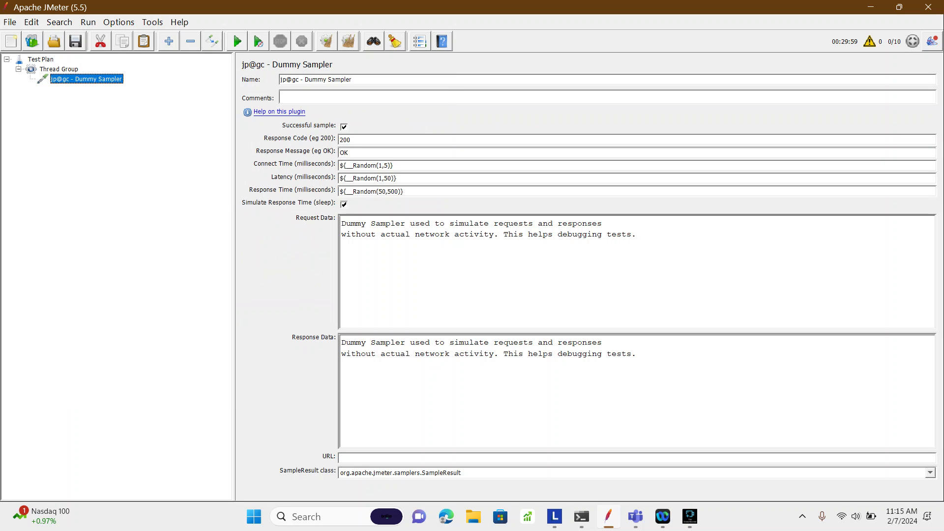
# Set the Dummy Sampler's response time to ${__Random(50,100)} milliseconds.
pyautogui.doubleClick(344, 140)
pyautogui.tripleClick(371, 166)
pyautogui.moveTo(393, 165); pyautogui.dragTo(389, 166)
pyautogui.doubleClick(385, 178)
pyautogui.doubleClick(383, 192)
pyautogui.click(392, 191)
pyautogui.press('BackSpace')
pyautogui.write('1')
pyautogui.hotkey('ctrl', 'a')
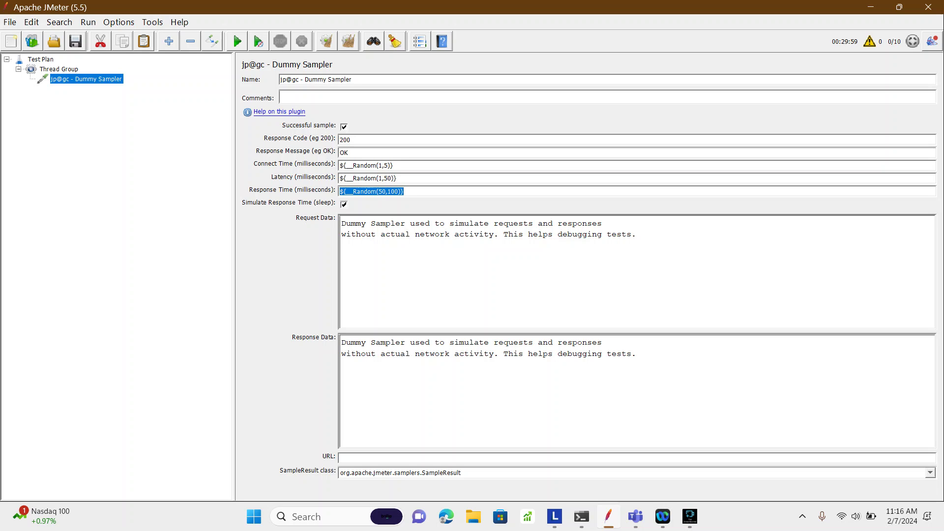
# Add a Constant Throughput Timer to the Thread Group alongside the Dummy Sampler.
pyautogui.click(59, 69)
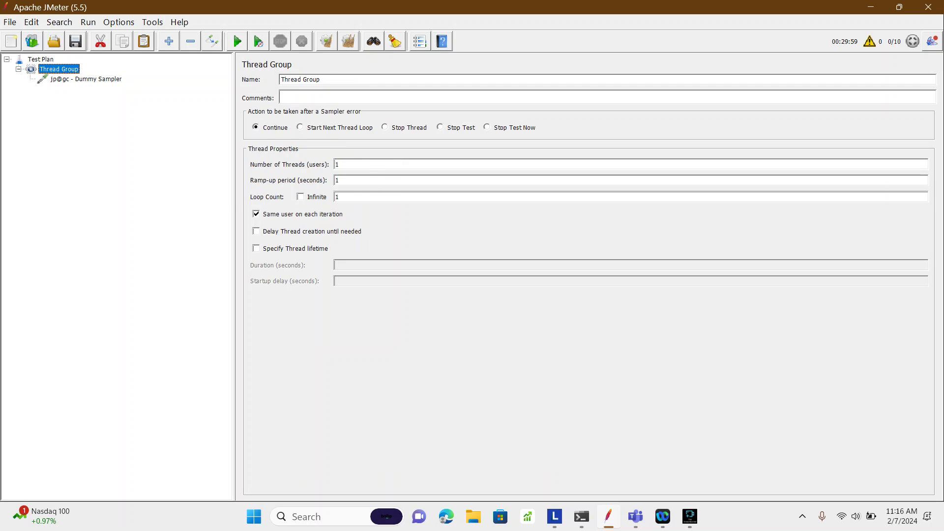
pyautogui.click(86, 79)
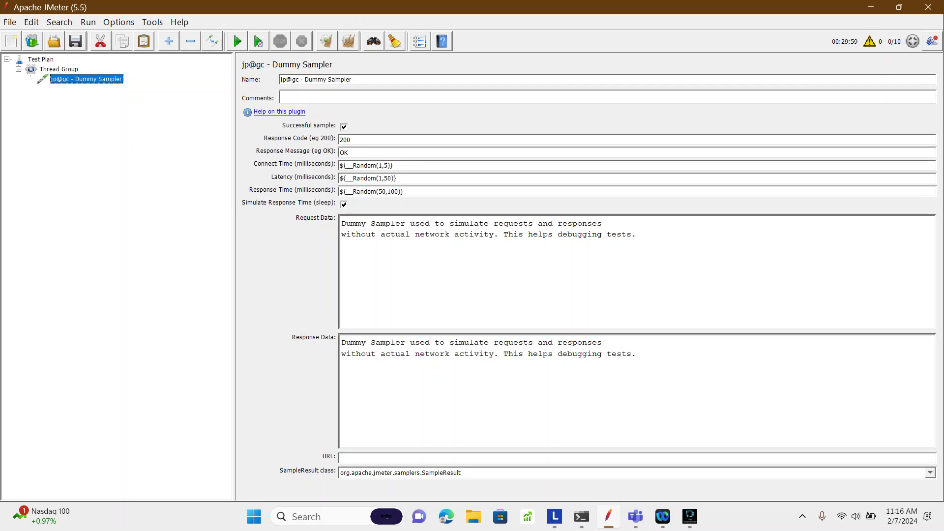
pyautogui.click(59, 70)
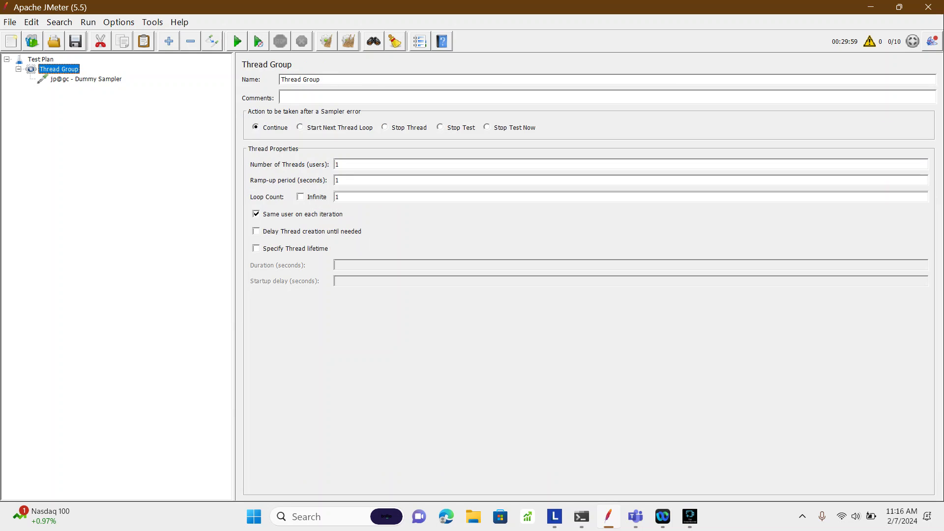
pyautogui.rightClick(59, 69)
pyautogui.moveTo(98, 80)
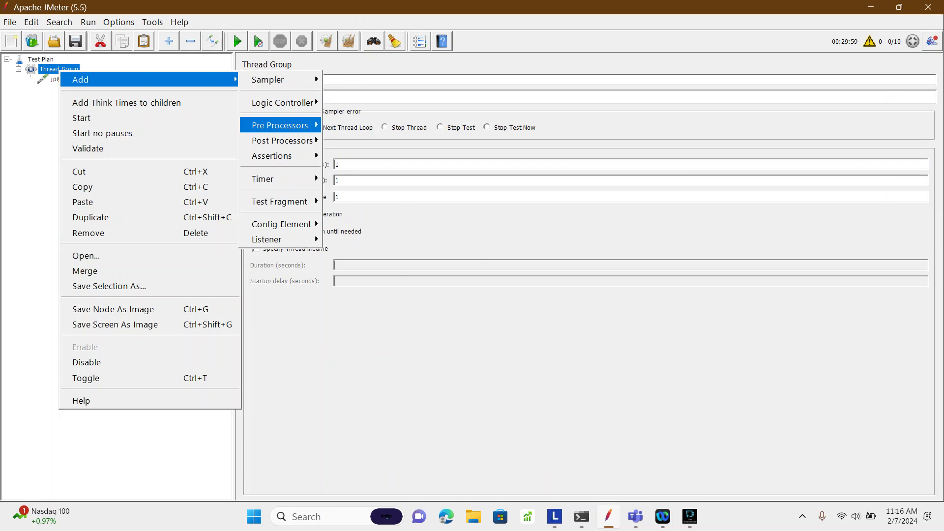
pyautogui.moveTo(275, 178)
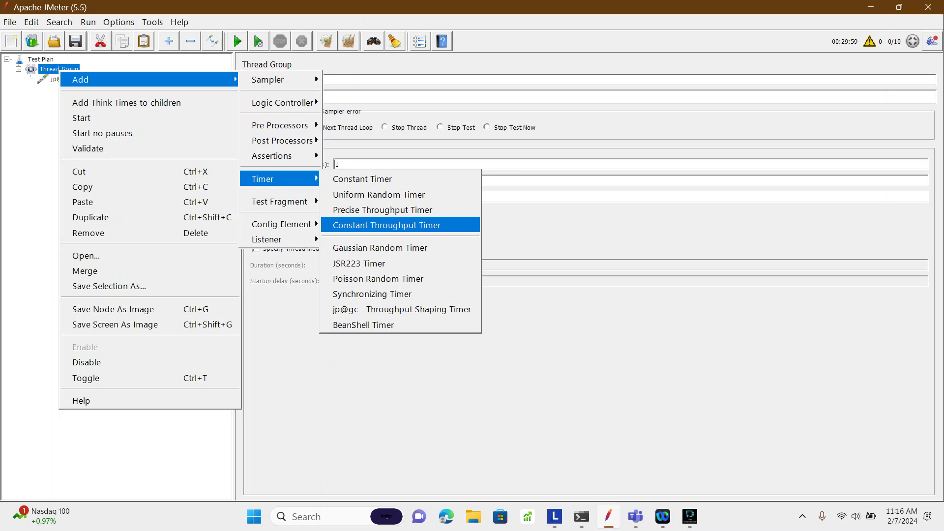
pyautogui.click(386, 225)
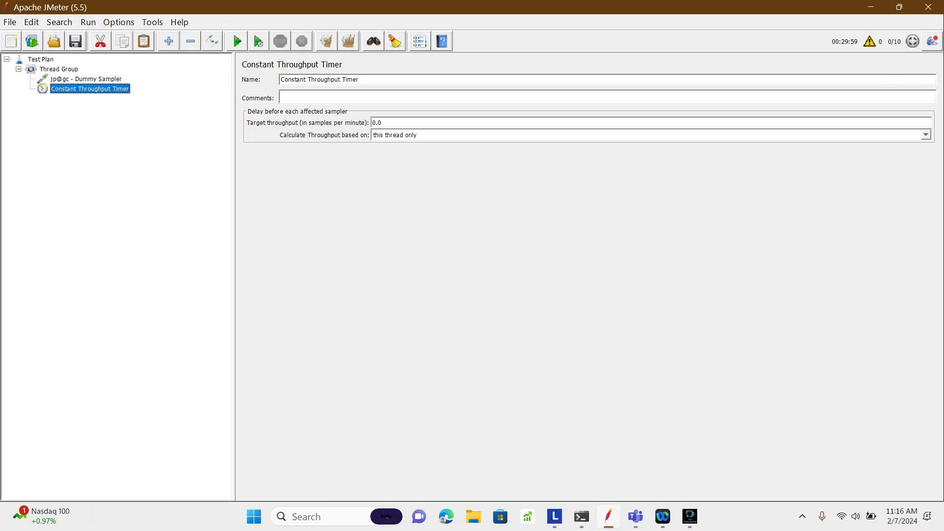
# Disable the Constant Throughput Timer in the Thread Group.
pyautogui.click(86, 79)
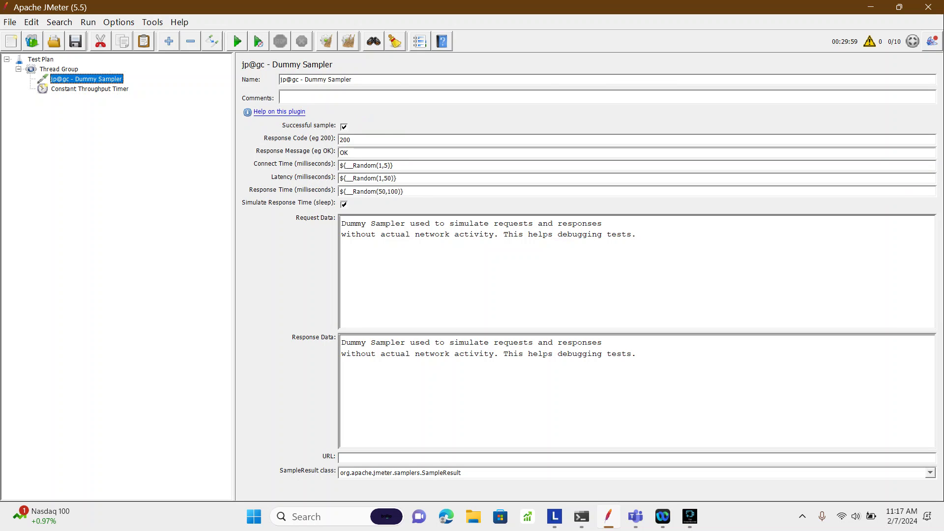
pyautogui.click(90, 88)
pyautogui.rightClick(104, 89)
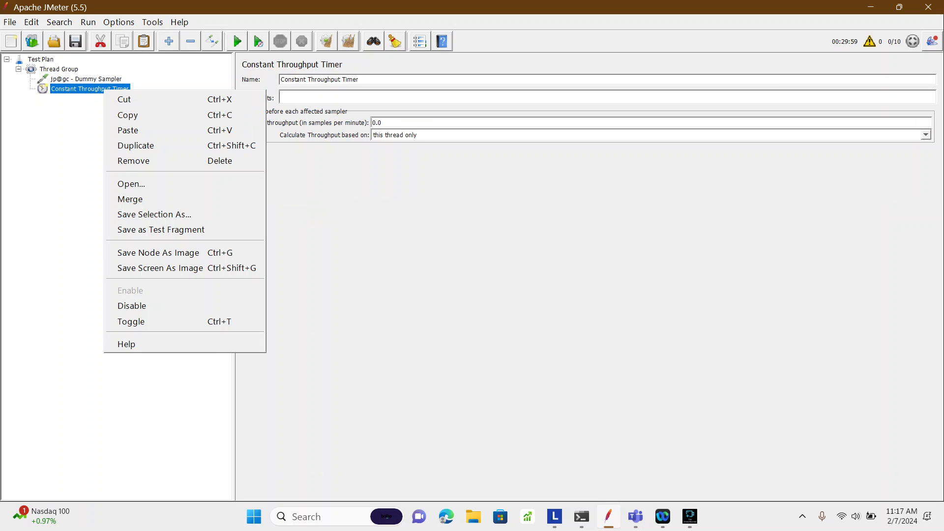
pyautogui.click(133, 305)
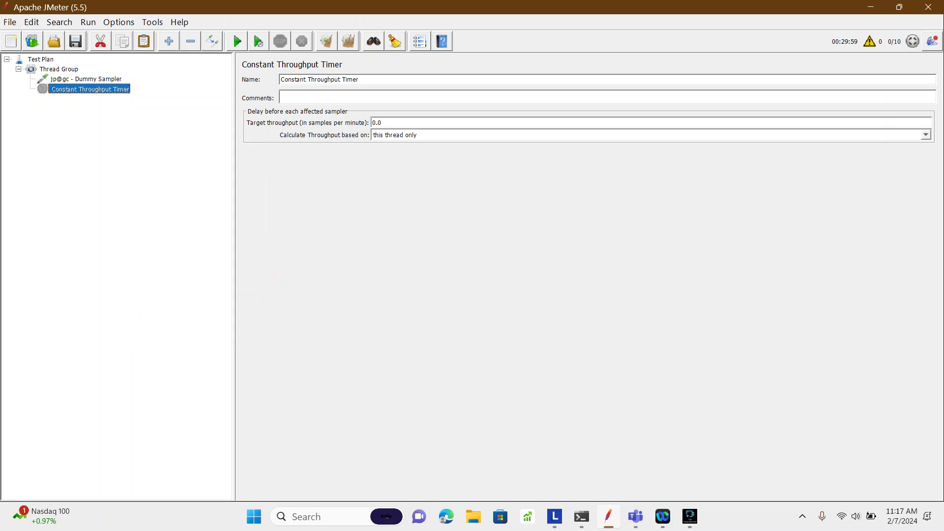
# Add a View Results in Table listener to the Thread Group.
pyautogui.click(86, 80)
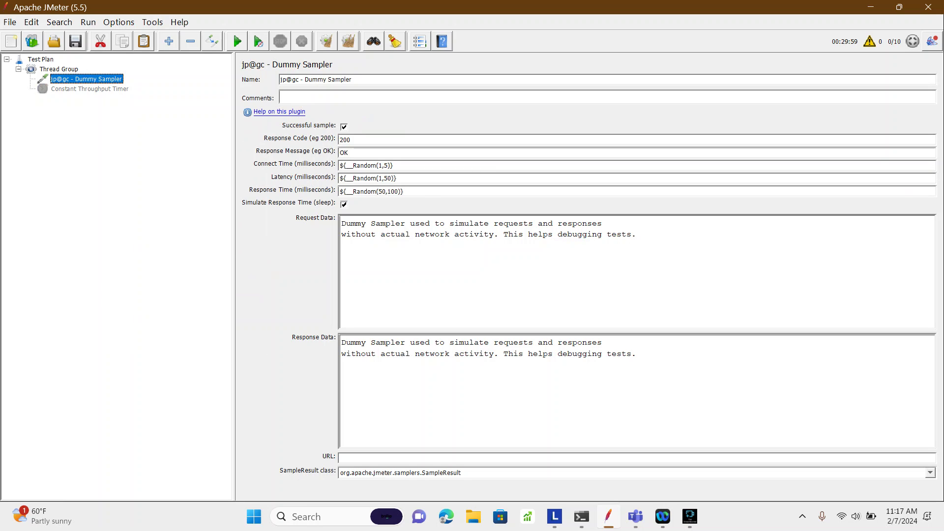
pyautogui.click(58, 69)
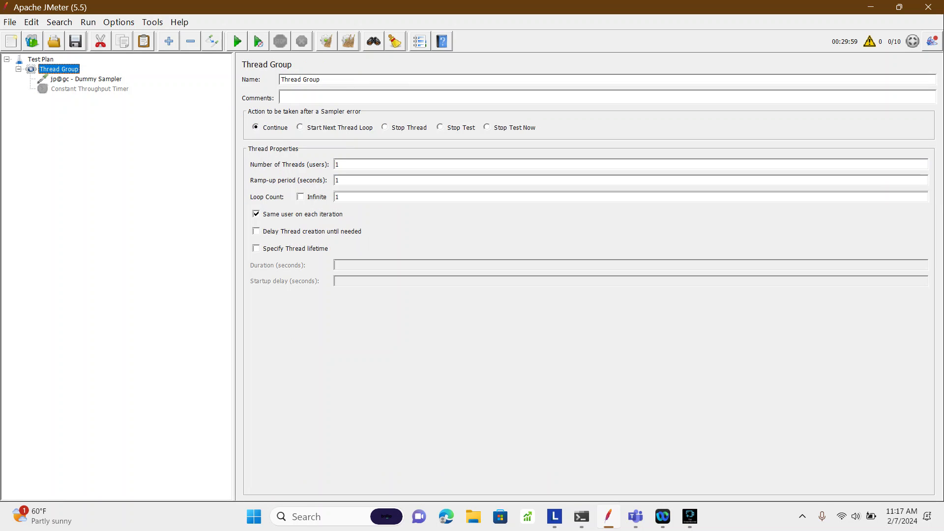
pyautogui.click(89, 89)
pyautogui.rightClick(55, 69)
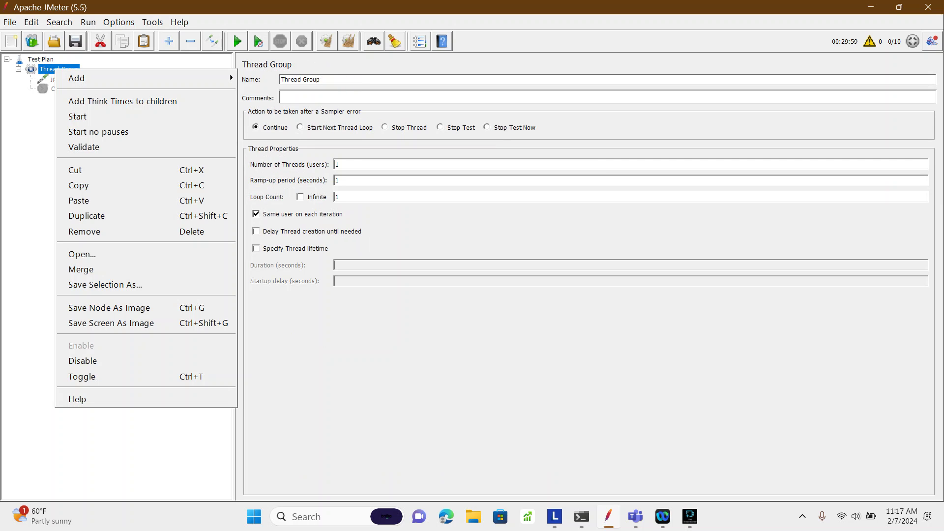
pyautogui.moveTo(79, 78)
pyautogui.moveTo(275, 154)
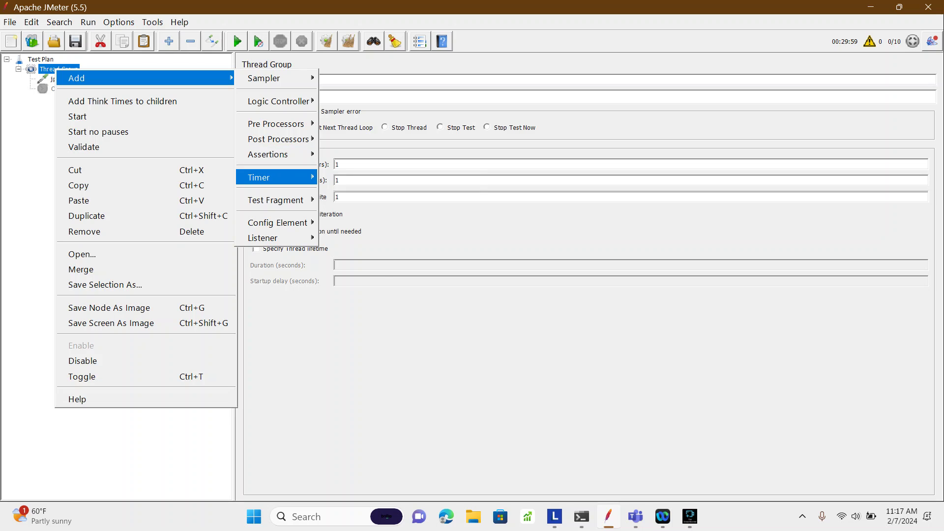
pyautogui.moveTo(265, 178)
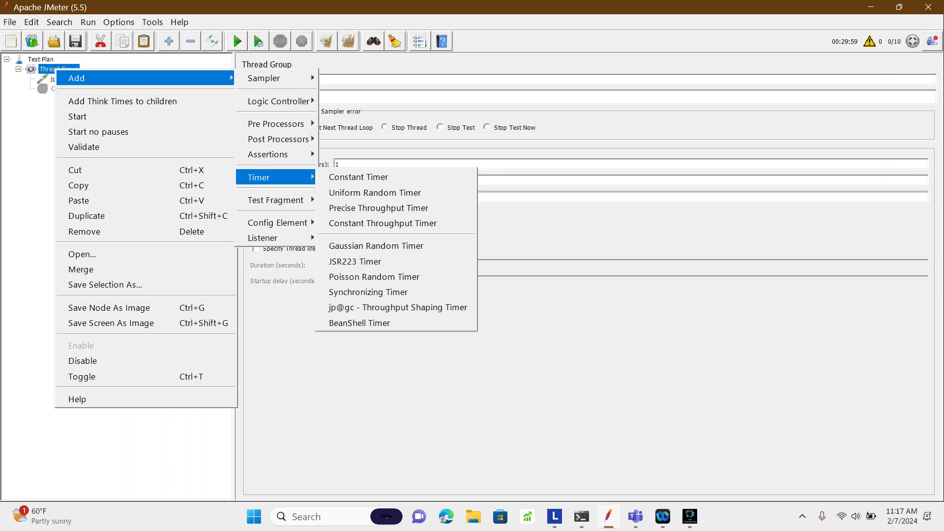
pyautogui.moveTo(266, 238)
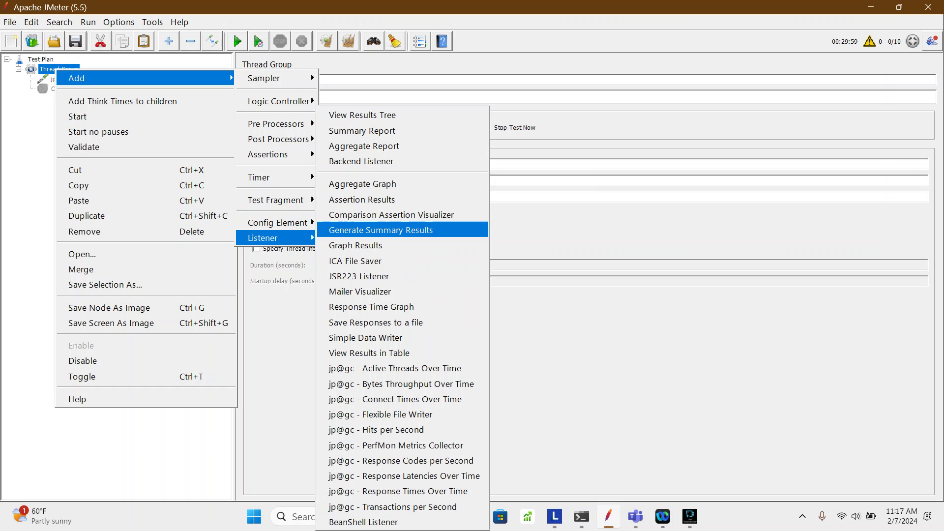
pyautogui.click(369, 353)
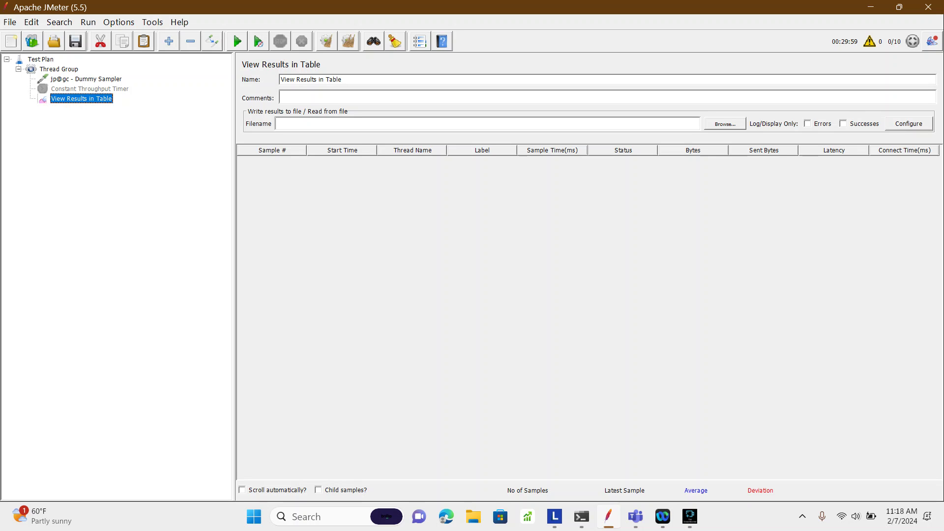
# Set the Thread Group to loop infinitely and specify a thread lifetime with a duration of 60 seconds.
pyautogui.click(59, 69)
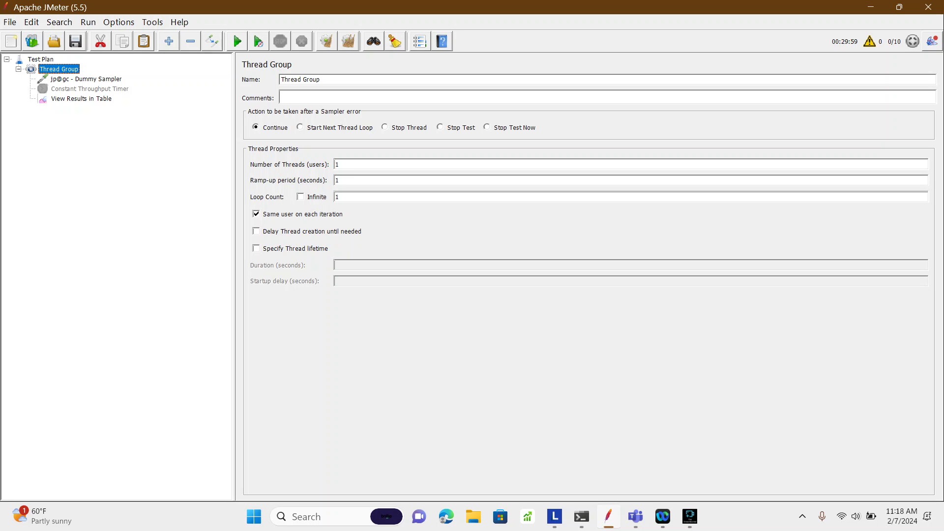
pyautogui.click(309, 197)
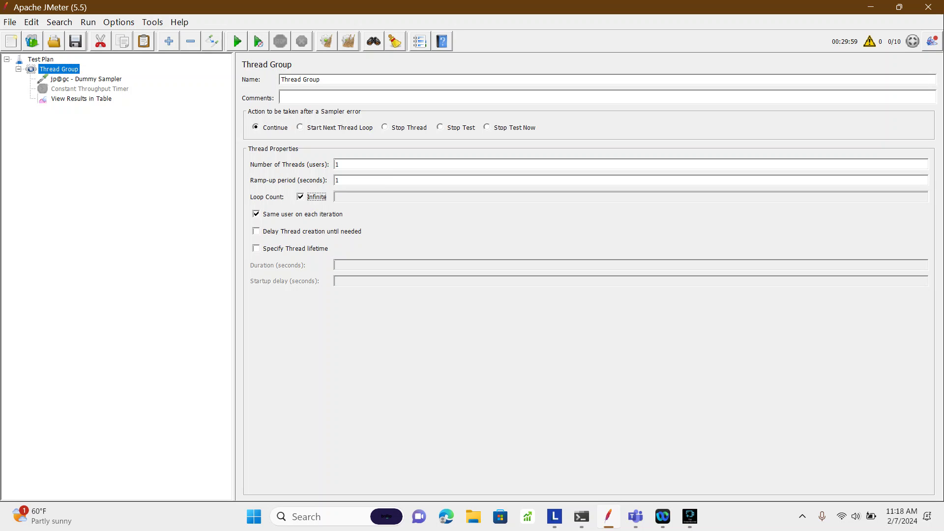
pyautogui.click(256, 249)
pyautogui.click(339, 265)
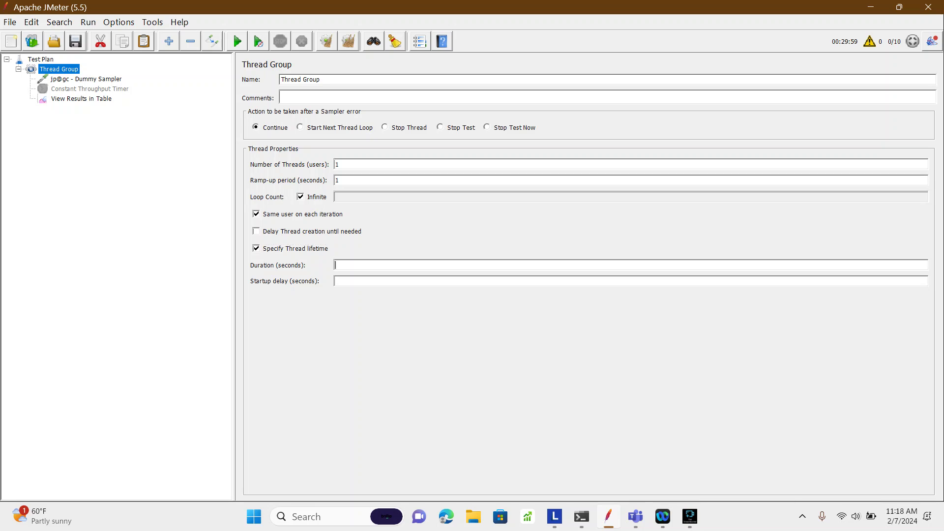
pyautogui.write('60')
pyautogui.doubleClick(339, 265)
# Review the settings of the Thread Group, Dummy Sampler, Constant Throughput Timer and results table before running.
pyautogui.click(81, 99)
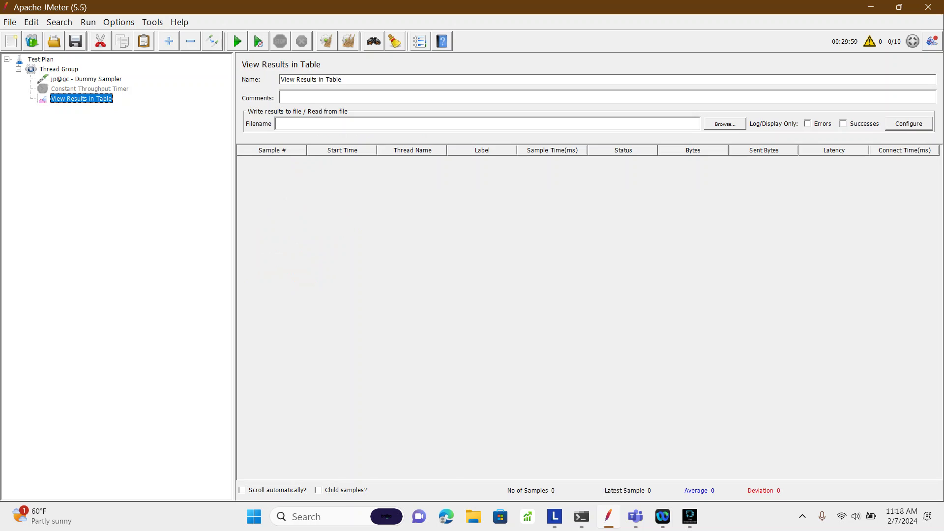
pyautogui.click(86, 79)
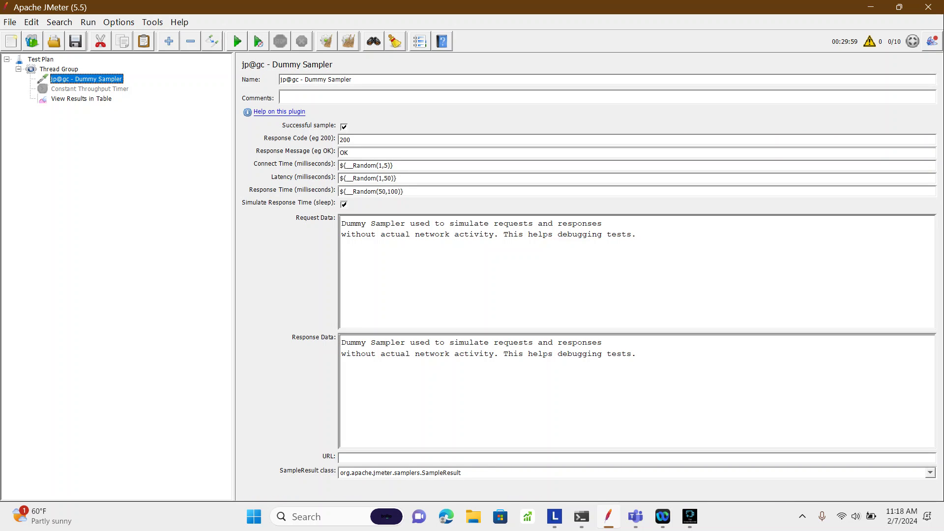
pyautogui.click(59, 69)
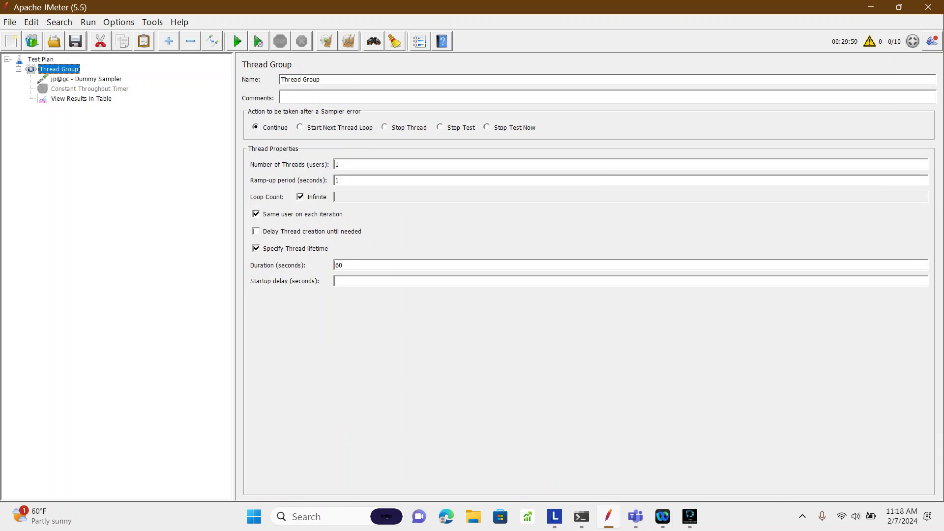
pyautogui.click(81, 99)
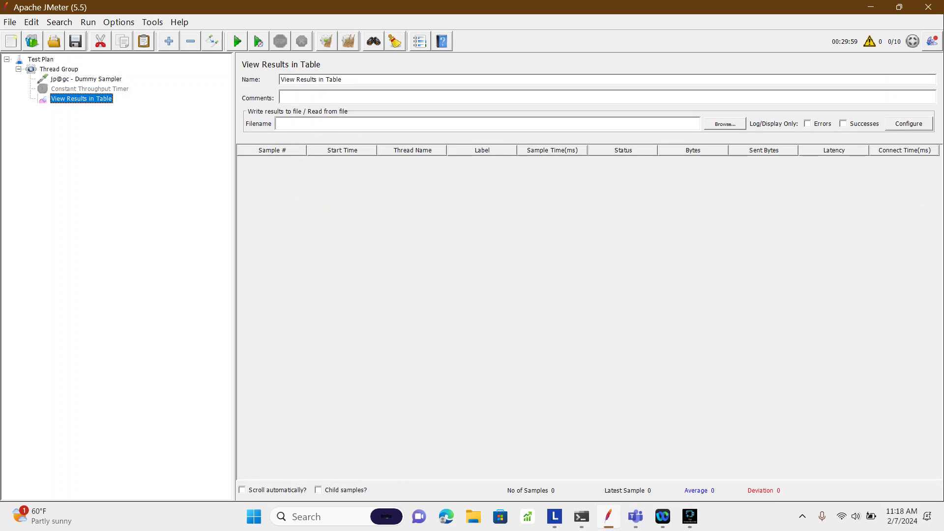
pyautogui.click(86, 80)
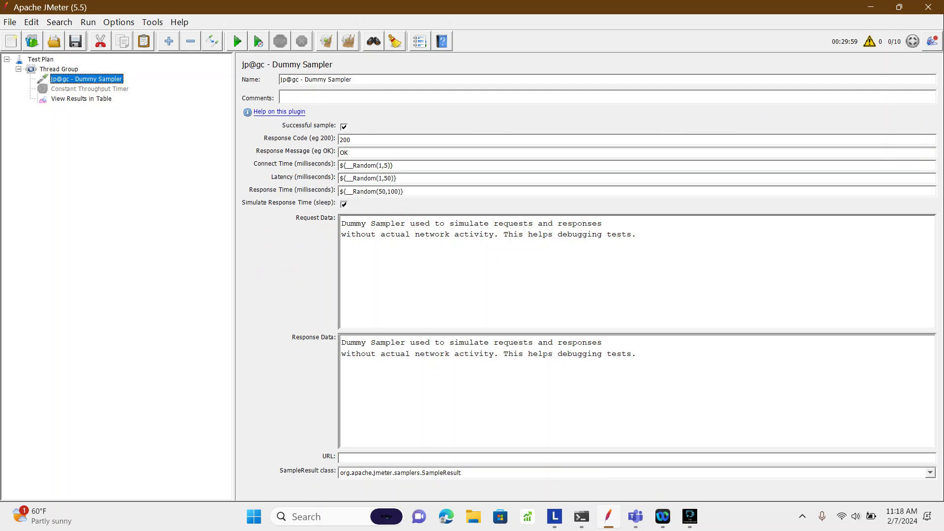
pyautogui.click(89, 89)
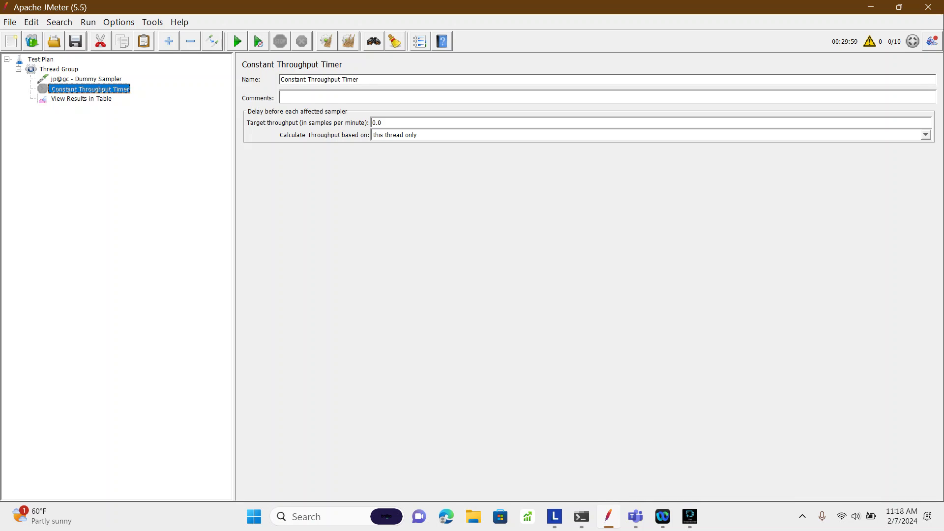
pyautogui.click(87, 79)
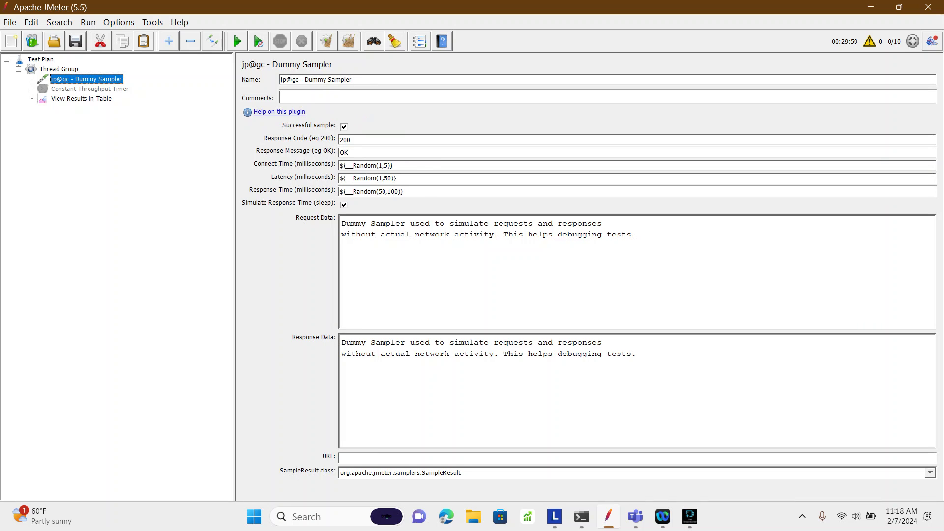
# Run the test plan, saving it first as ConstantThroughputtimer in the bin folder.
pyautogui.click(82, 98)
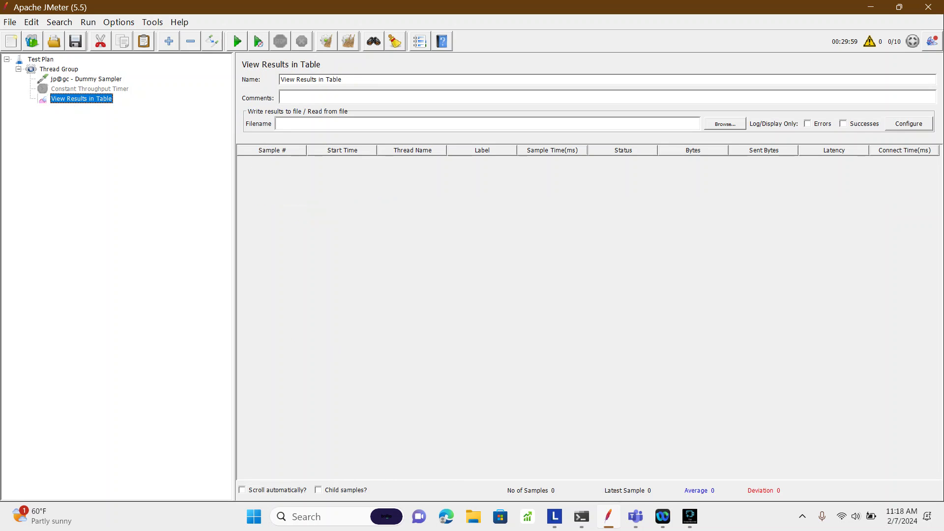
pyautogui.click(237, 41)
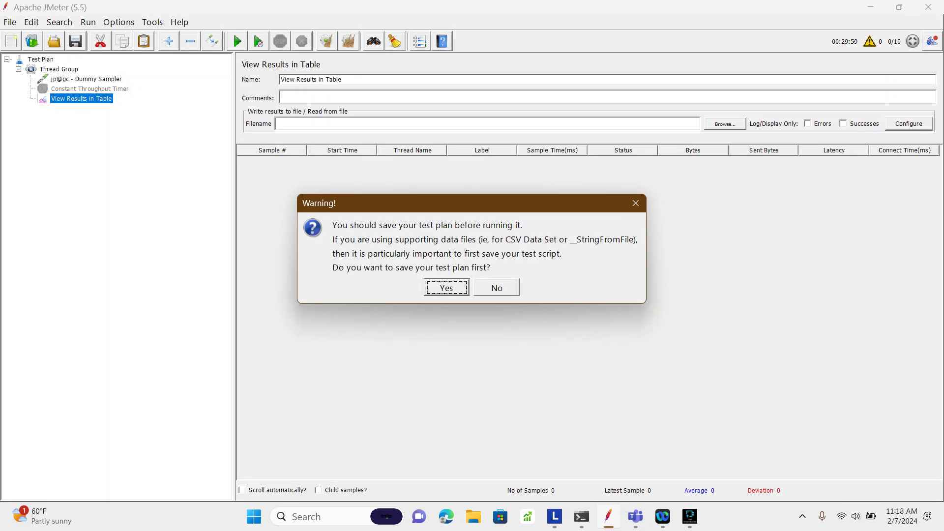
pyautogui.click(446, 288)
pyautogui.press('Return')
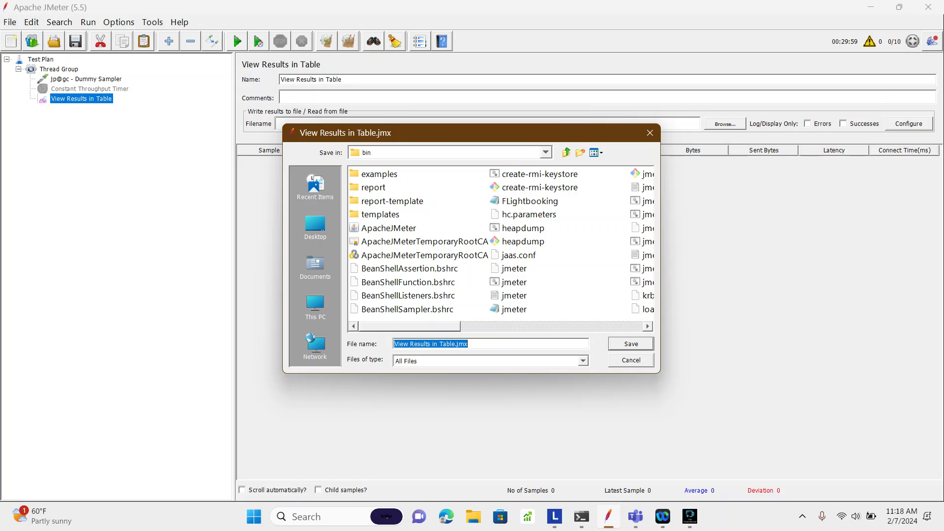
pyautogui.click(455, 344)
pyautogui.press('BackSpace')
pyautogui.press('BackSpace')
pyautogui.press('BackSpace')
pyautogui.press('BackSpace')
pyautogui.press('BackSpace')
pyautogui.press('BackSpace')
pyautogui.press('BackSpace')
pyautogui.press('BackSpace')
pyautogui.press('BackSpace')
pyautogui.press('BackSpace')
pyautogui.press('BackSpace')
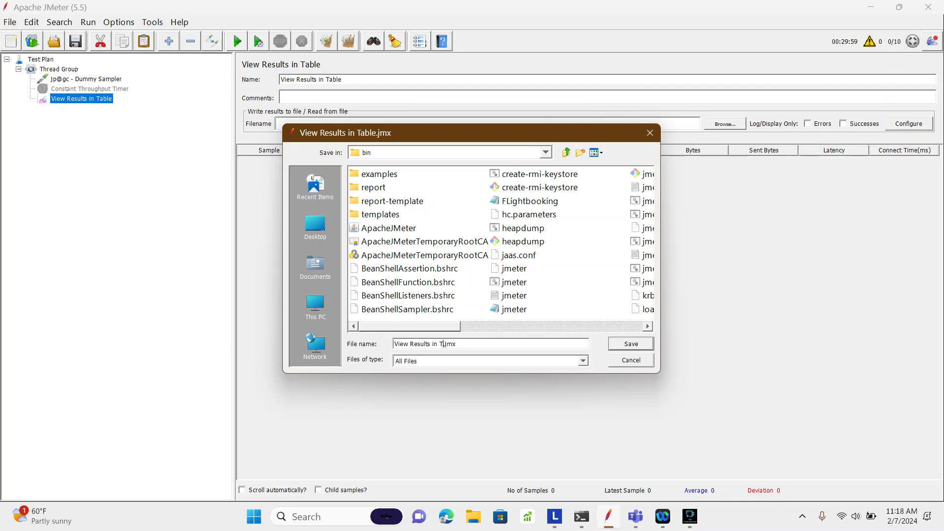
pyautogui.press('BackSpace')
pyautogui.press('BackSpace')
pyautogui.press('BackSpace')
pyautogui.press('BackSpace')
pyautogui.press('BackSpace')
pyautogui.press('BackSpace')
pyautogui.press('BackSpace')
pyautogui.press('BackSpace')
pyautogui.press('BackSpace')
pyautogui.press('BackSpace')
pyautogui.write('ConstantThroughputtimer')
pyautogui.press('Return')
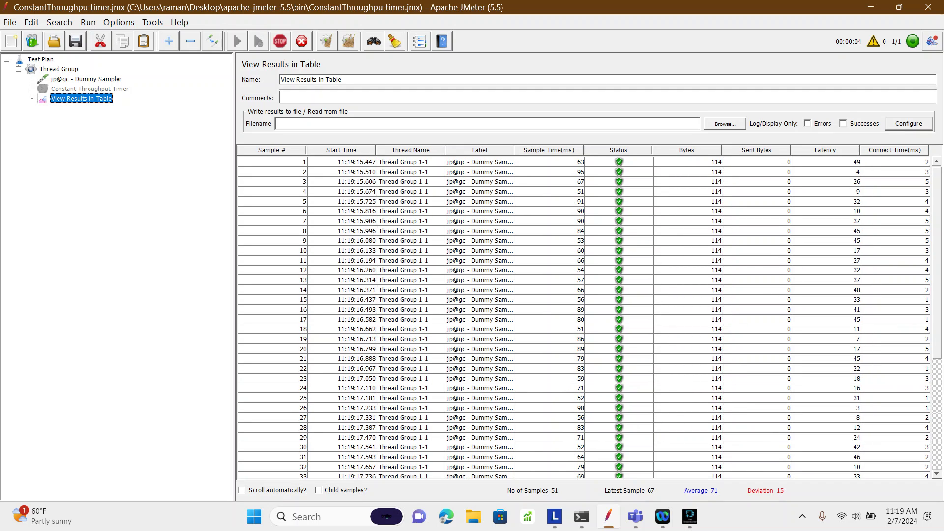
# Follow the samples in the results table until the run ends, and examine the last sample and the Dummy Sampler settings.
pyautogui.click(936, 442)
pyautogui.click(936, 442)
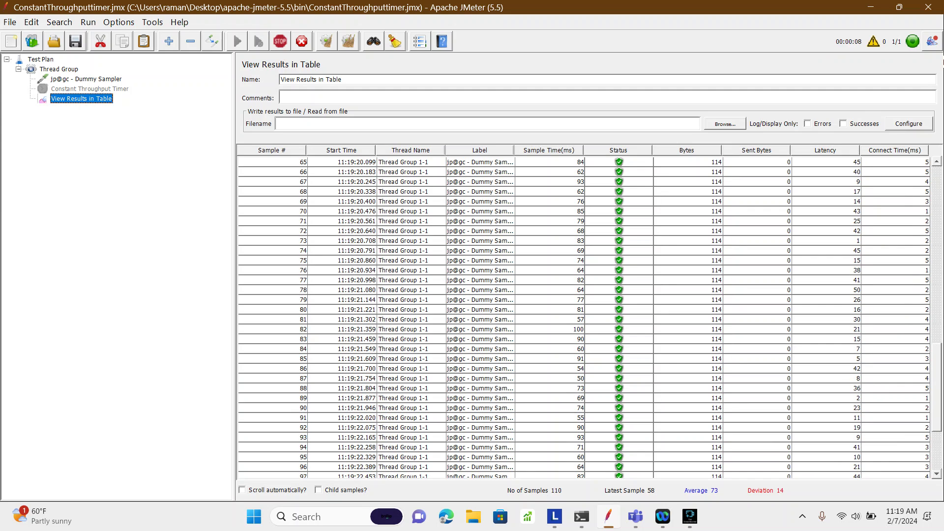
pyautogui.click(937, 460)
pyautogui.click(936, 459)
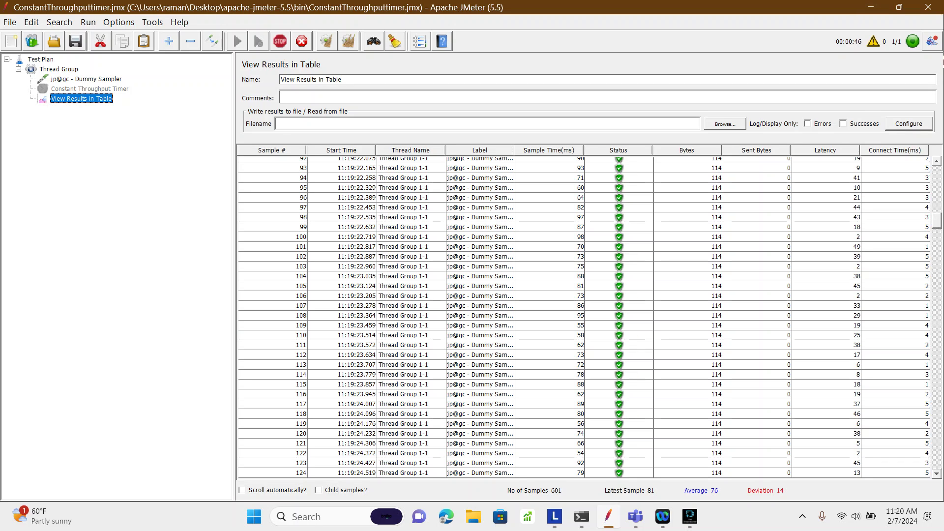
pyautogui.moveTo(937, 220); pyautogui.dragTo(936, 450)
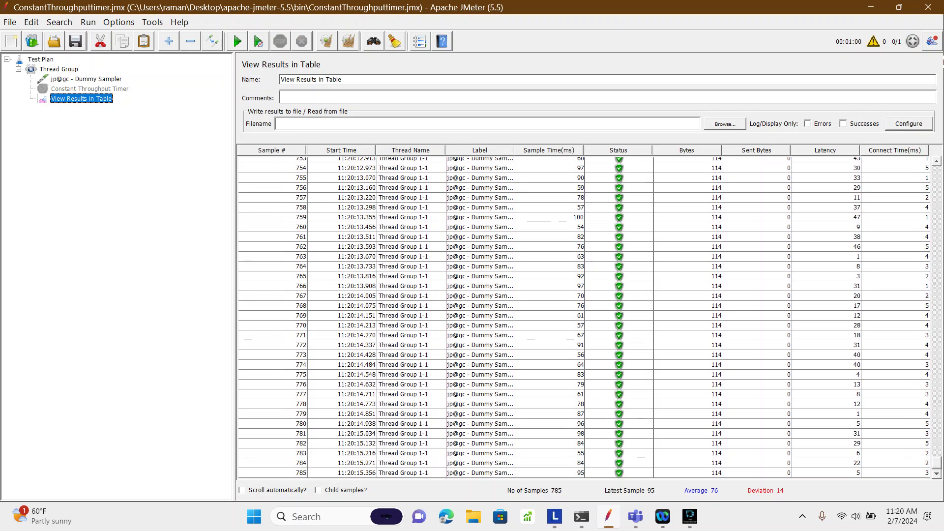
pyautogui.click(86, 80)
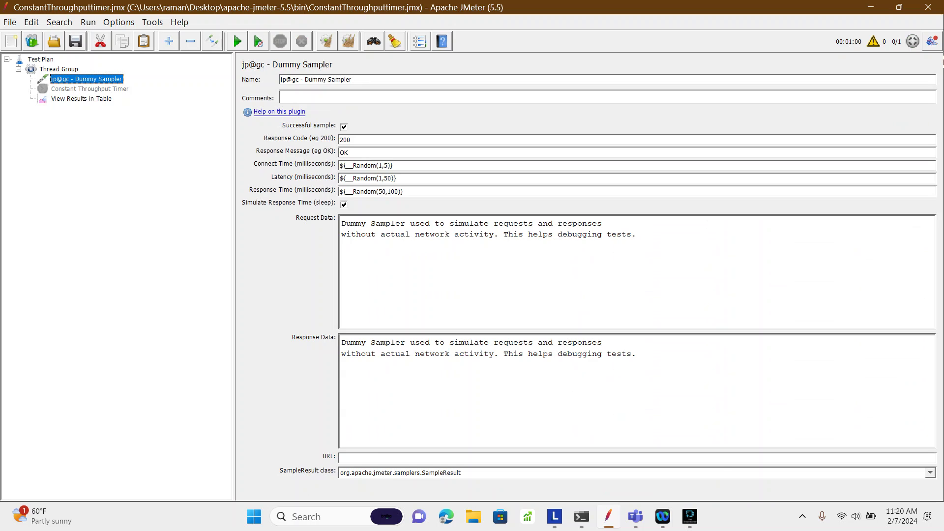
pyautogui.click(81, 98)
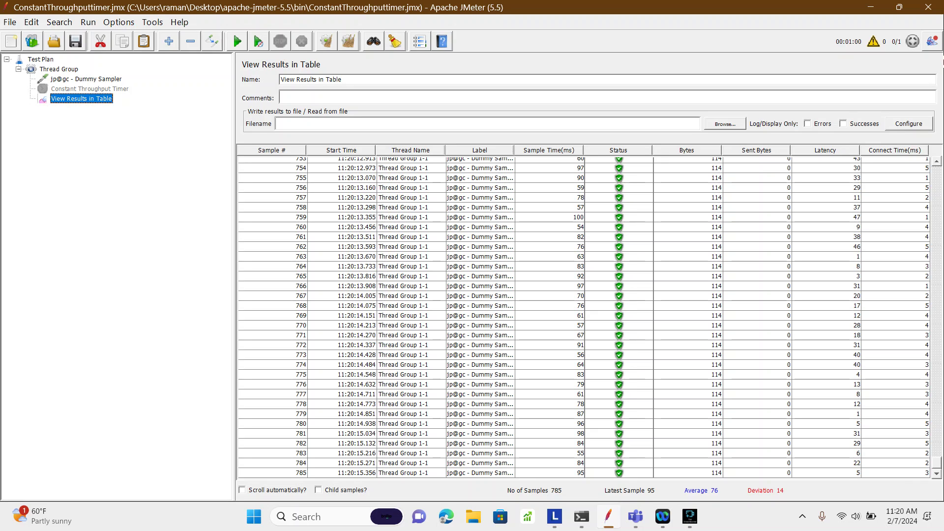
pyautogui.click(293, 473)
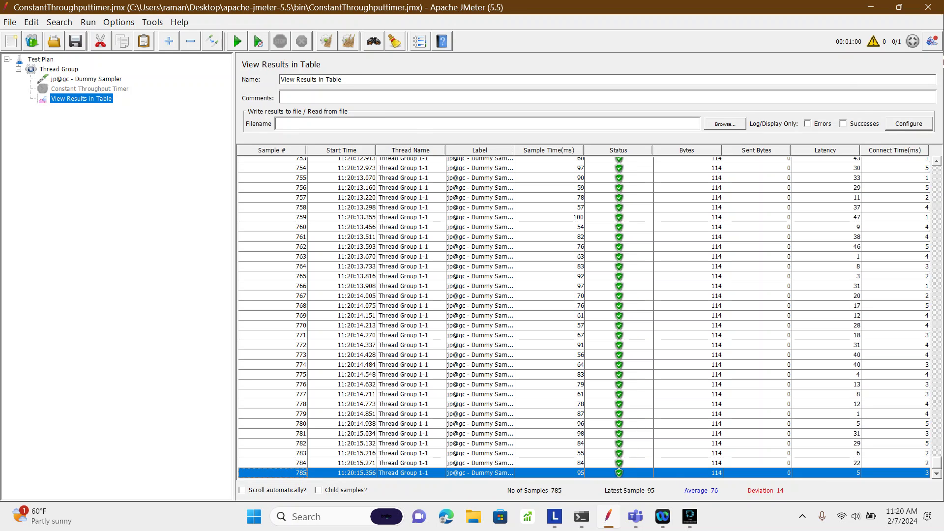
# Review the Constant Throughput Timer's throughput settings alongside the Dummy Sampler's response settings.
pyautogui.click(90, 89)
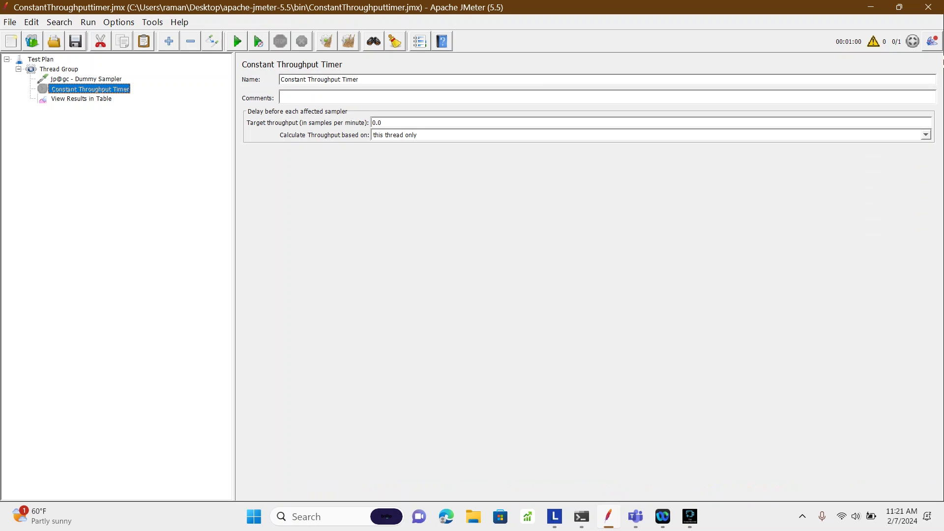
pyautogui.click(86, 79)
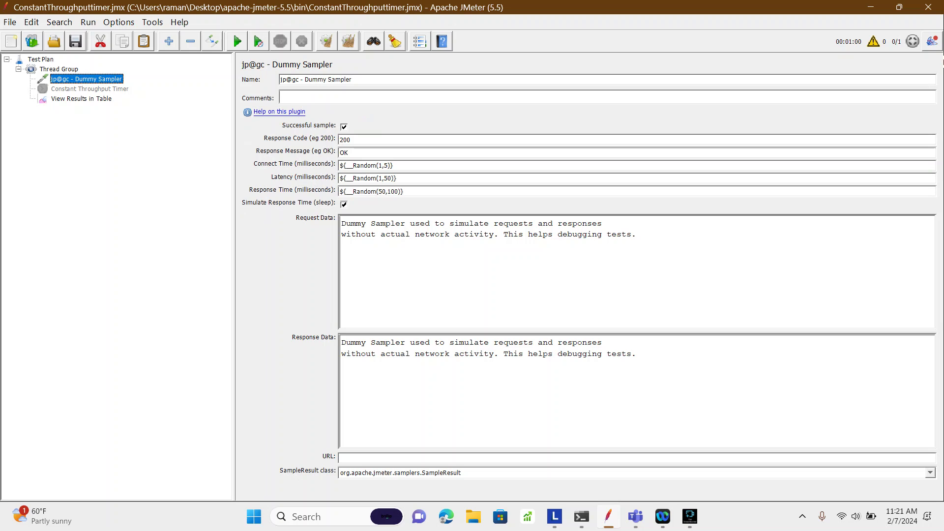
pyautogui.click(89, 89)
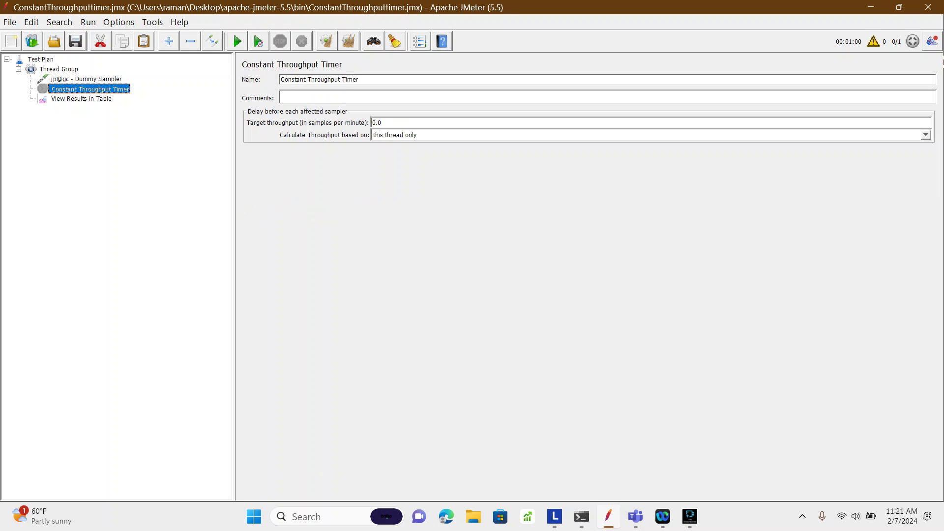
pyautogui.click(86, 79)
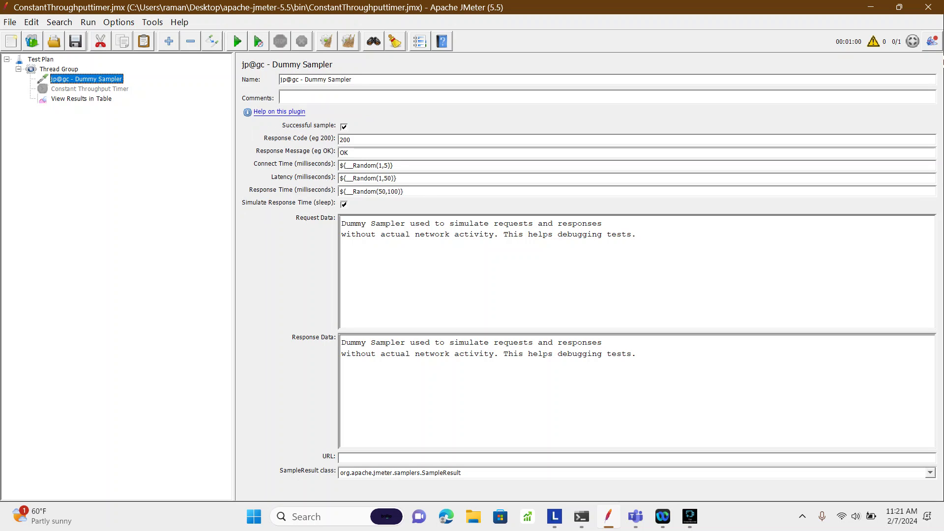
pyautogui.click(90, 89)
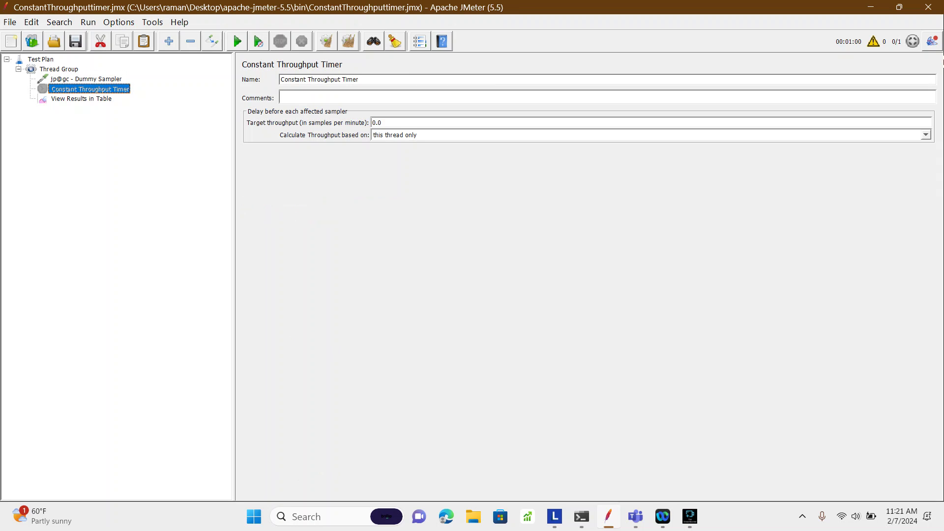
pyautogui.click(86, 79)
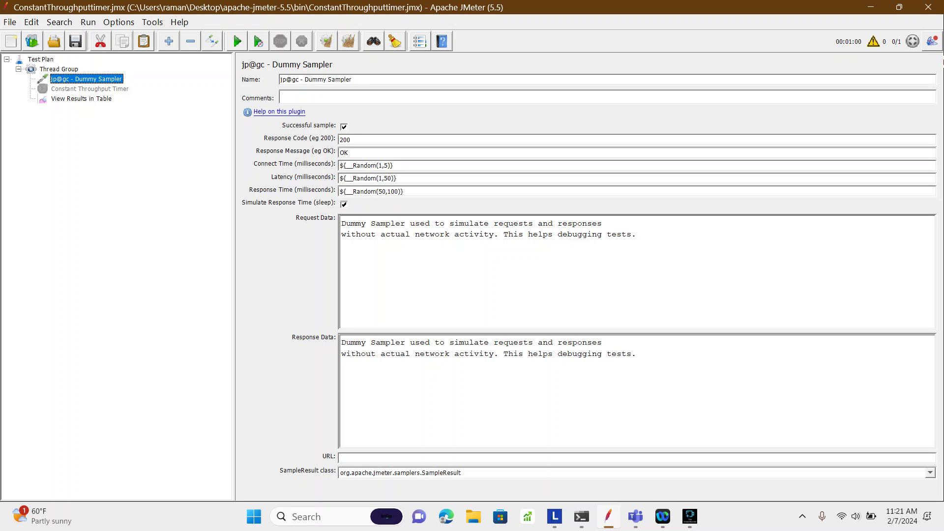
# Set the Thread Group's duration to 120 seconds.
pyautogui.click(59, 68)
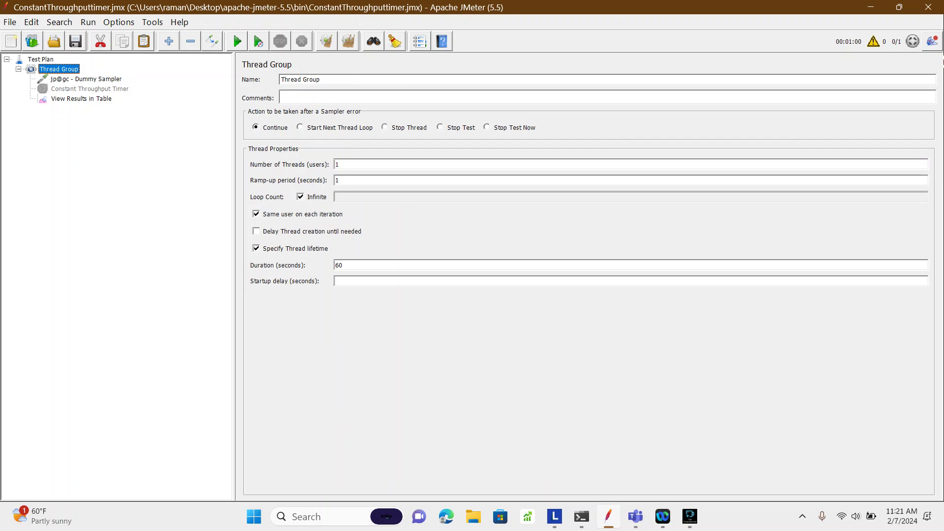
pyautogui.doubleClick(338, 265)
pyautogui.write('120')
pyautogui.doubleClick(340, 265)
# Enable the Constant Throughput Timer in the Thread Group.
pyautogui.click(90, 89)
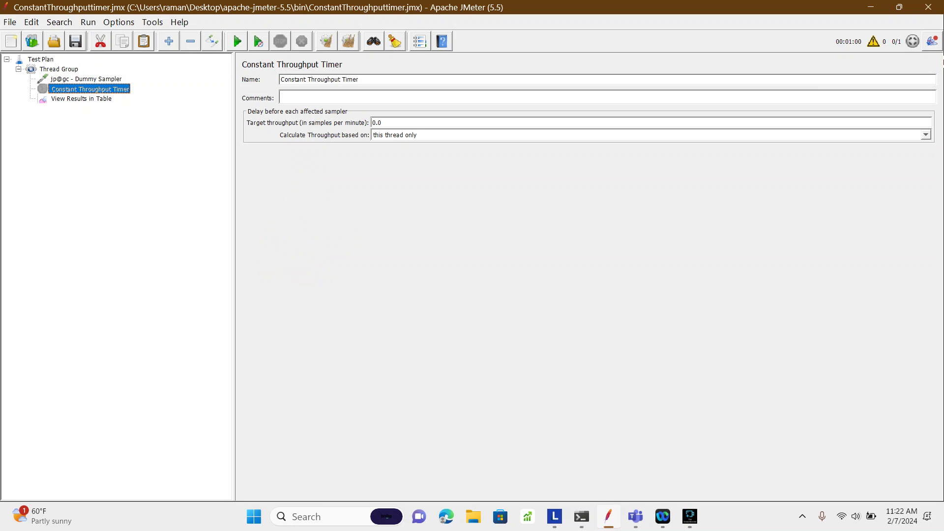
pyautogui.click(81, 99)
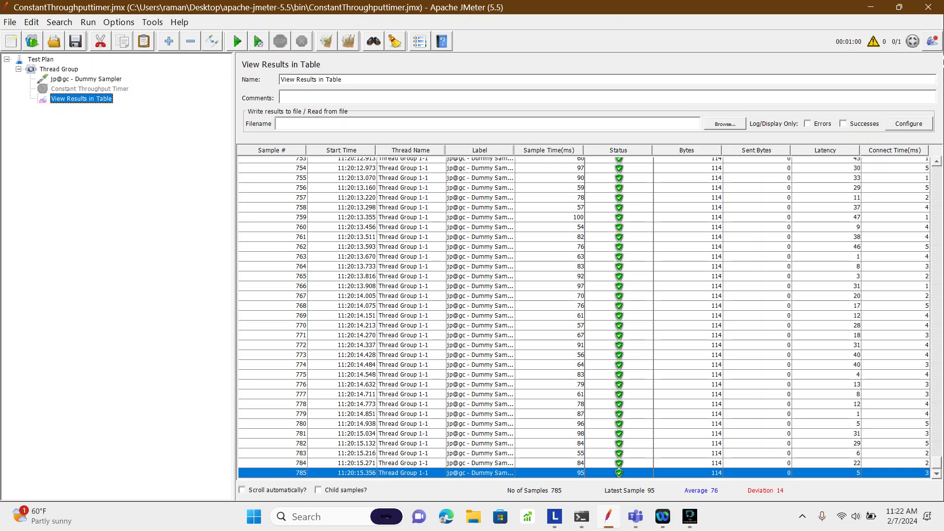
pyautogui.click(87, 79)
pyautogui.click(90, 89)
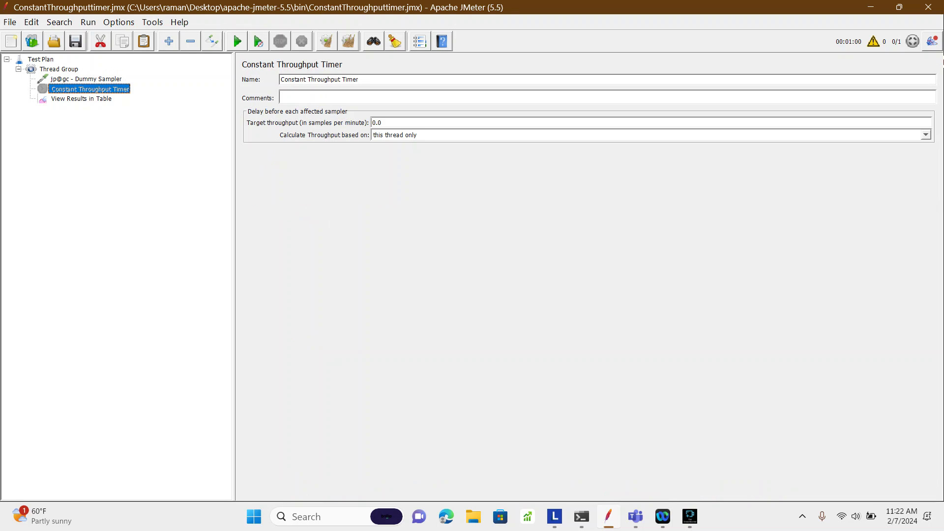
pyautogui.click(86, 79)
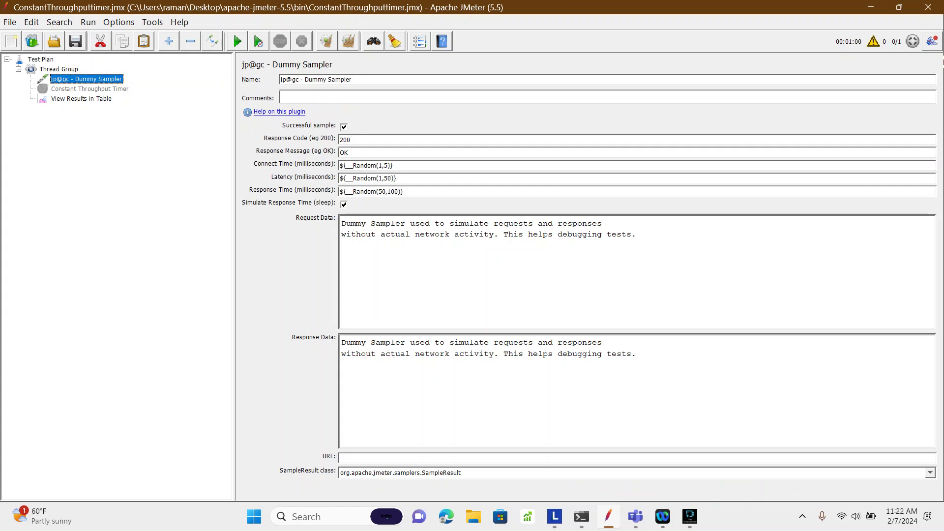
pyautogui.click(89, 89)
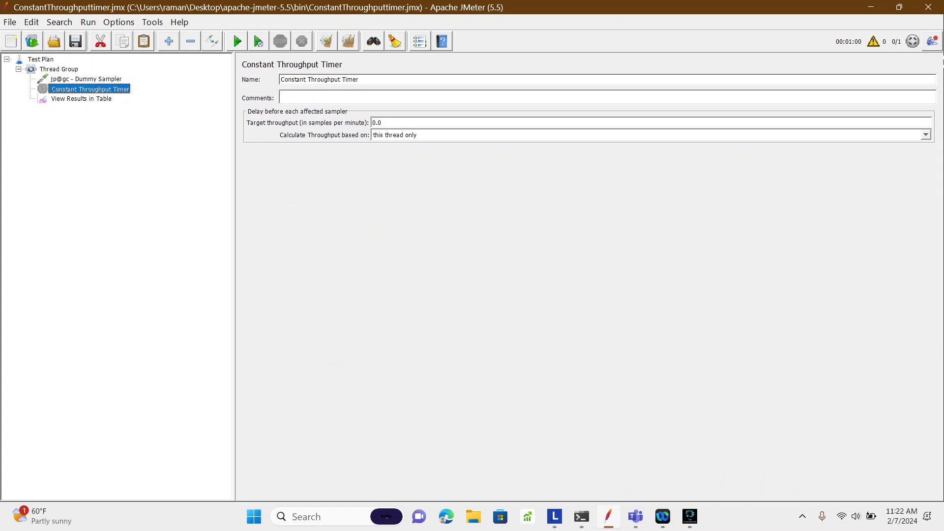
pyautogui.rightClick(93, 89)
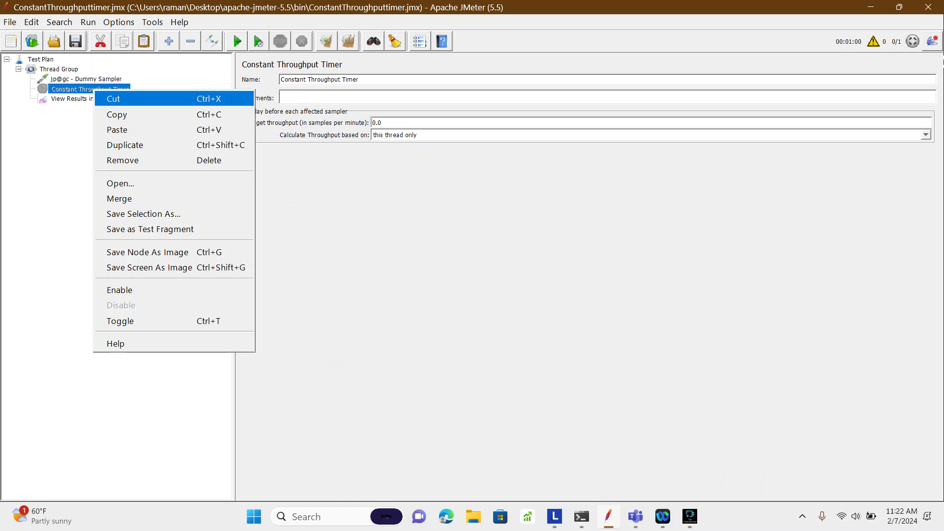
pyautogui.click(119, 290)
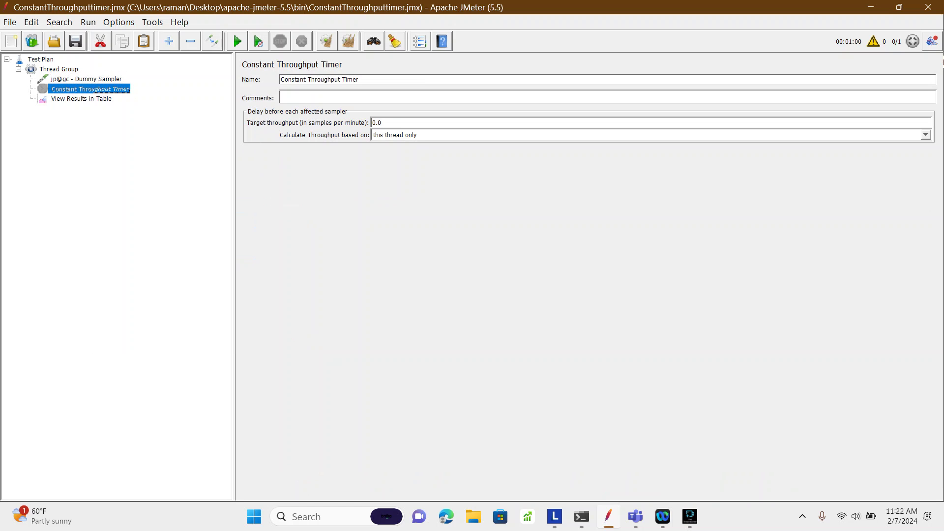
# Set the Constant Throughput Timer's target throughput to 5 samples per minute, calculated based on this thread only.
pyautogui.click(81, 99)
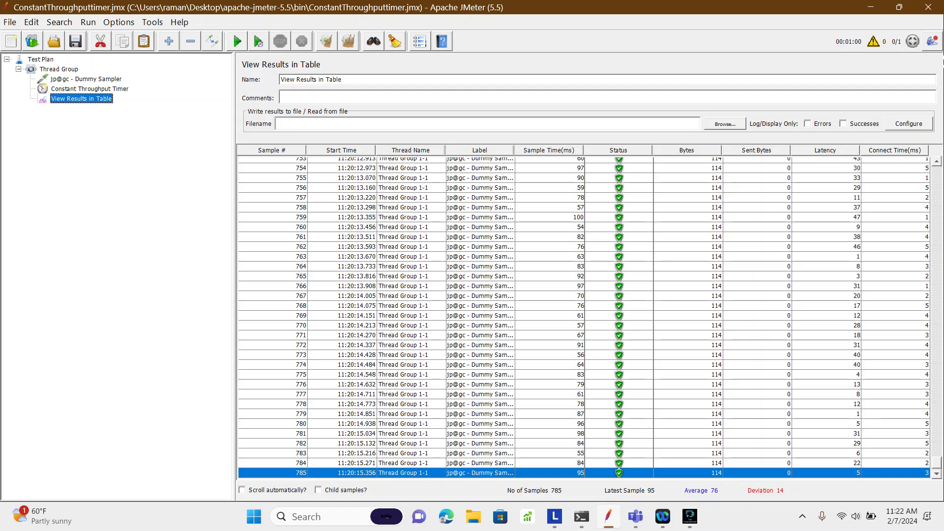
pyautogui.click(86, 79)
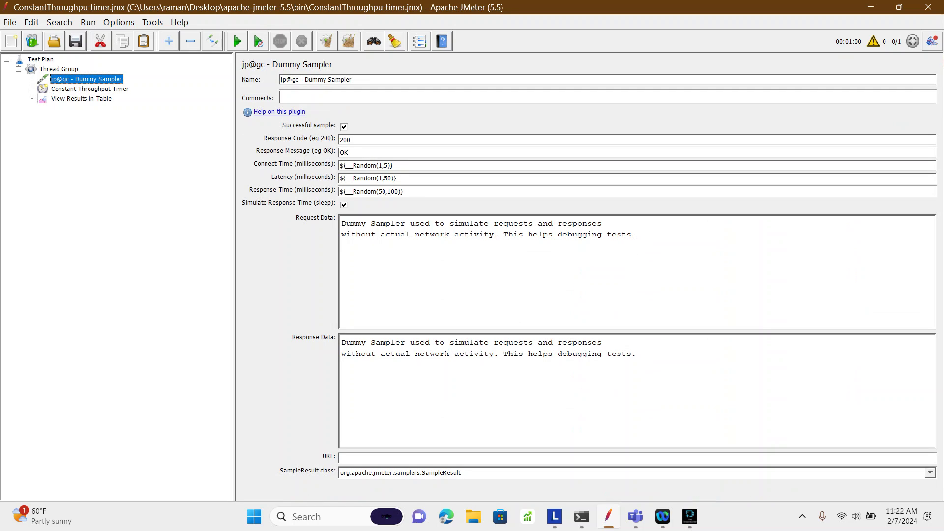
pyautogui.click(90, 89)
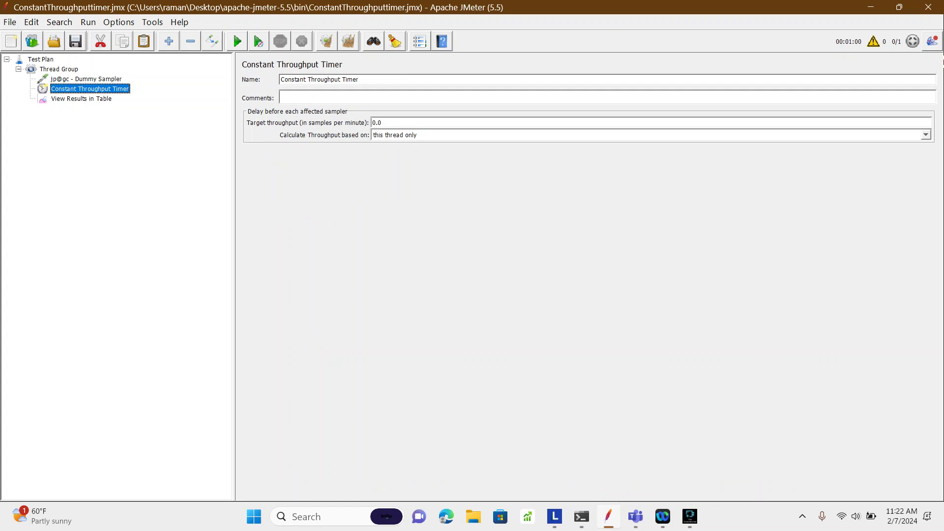
pyautogui.doubleClick(377, 123)
pyautogui.write('5')
pyautogui.click(925, 134)
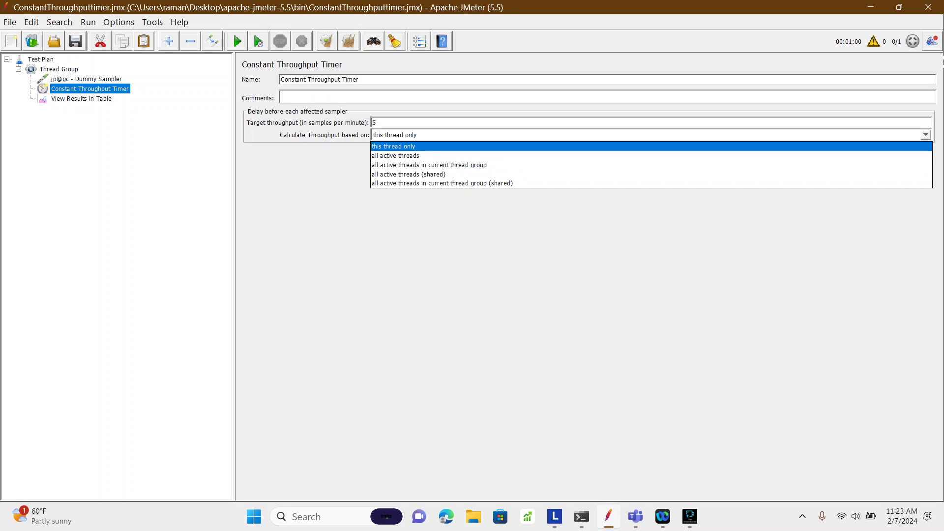
pyautogui.click(404, 147)
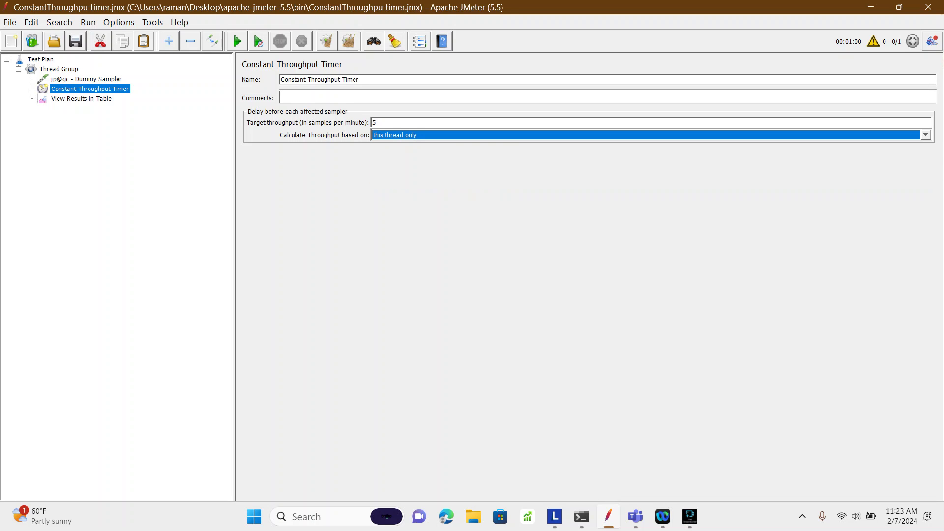
# Check the Thread Group's duration and the Constant Throughput Timer's target throughput and calculation mode.
pyautogui.click(59, 69)
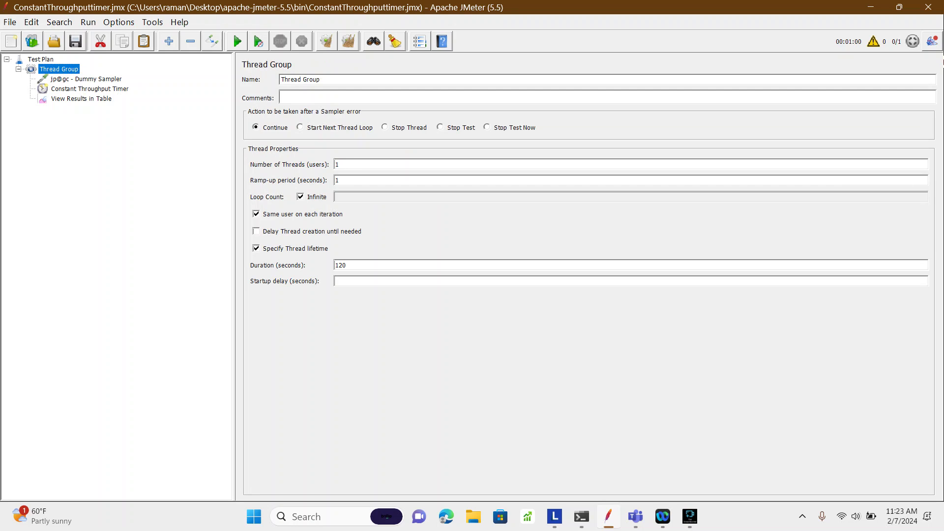
pyautogui.click(90, 89)
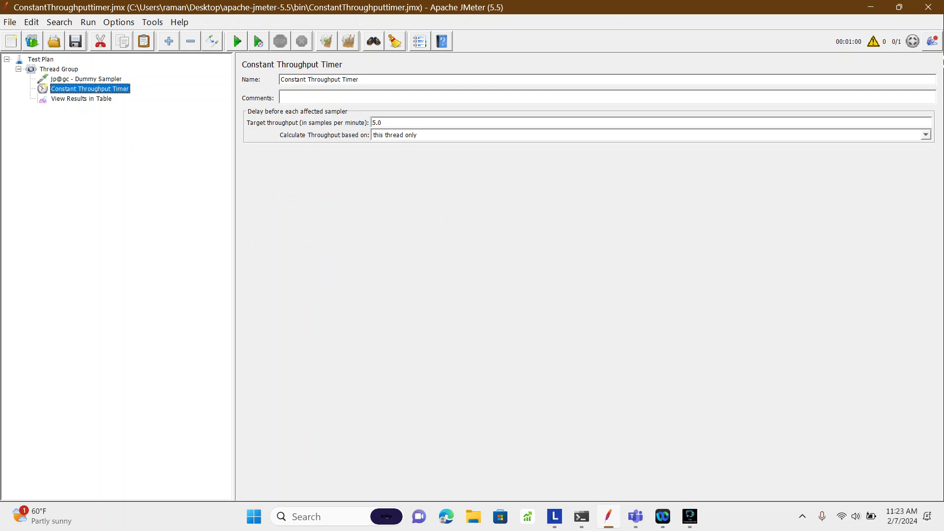
pyautogui.doubleClick(376, 123)
pyautogui.click(395, 135)
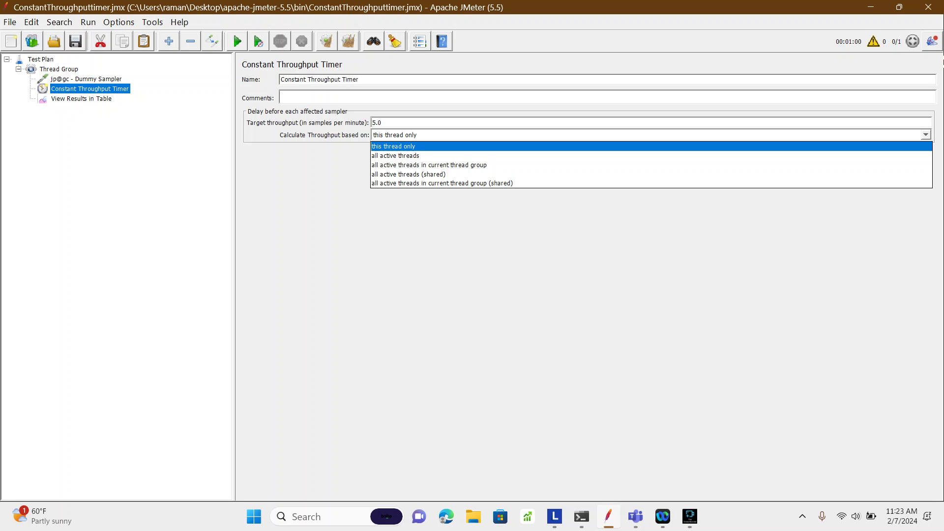
pyautogui.click(395, 147)
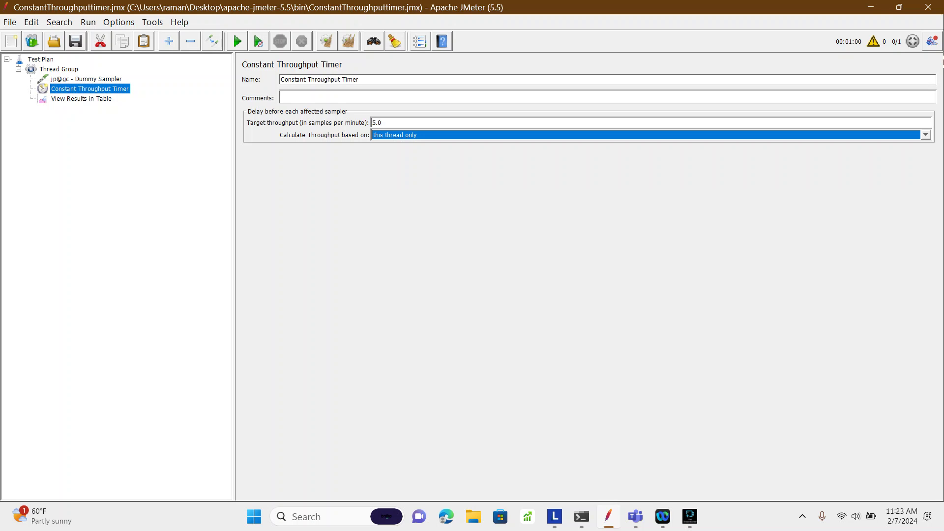
pyautogui.doubleClick(377, 123)
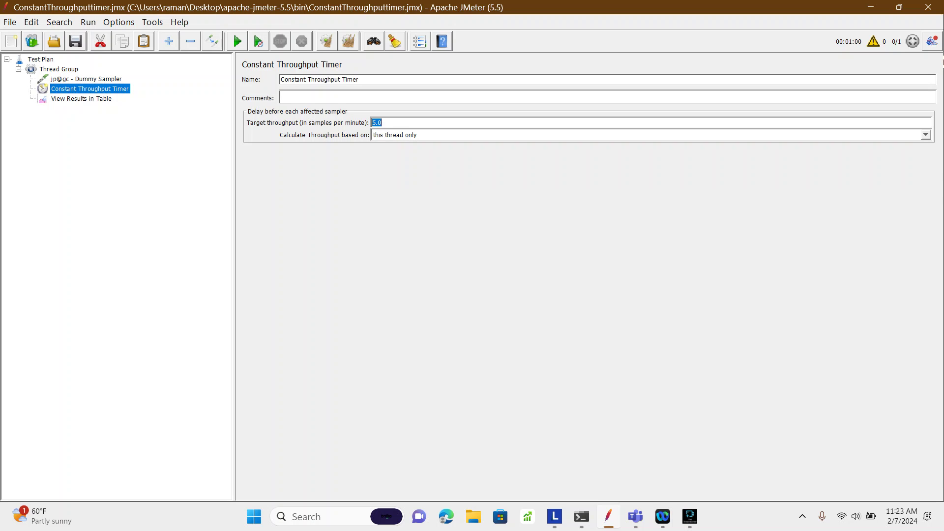
# Set the Constant Throughput Timer's target throughput to 10 samples per minute, calculated based on all active threads.
pyautogui.click(86, 79)
pyautogui.click(90, 89)
pyautogui.doubleClick(376, 123)
pyautogui.write('10')
pyautogui.click(925, 135)
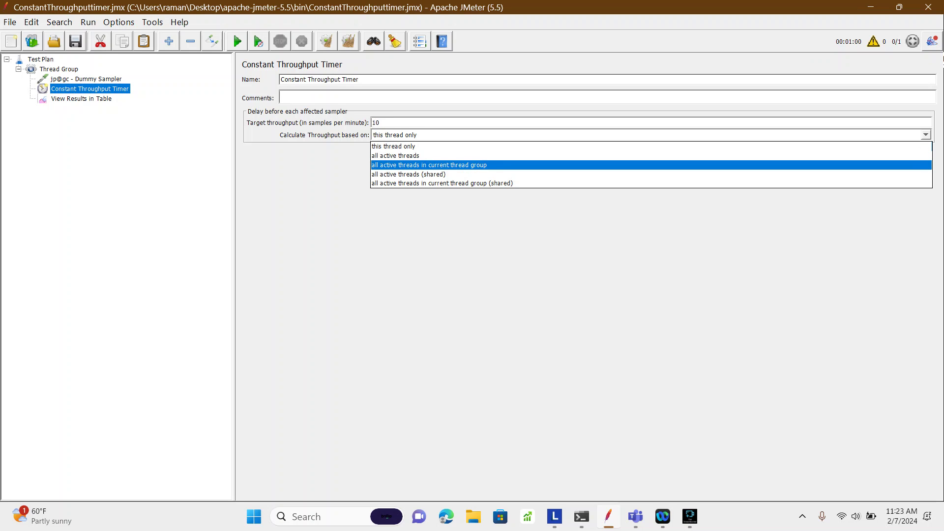
pyautogui.press('Return')
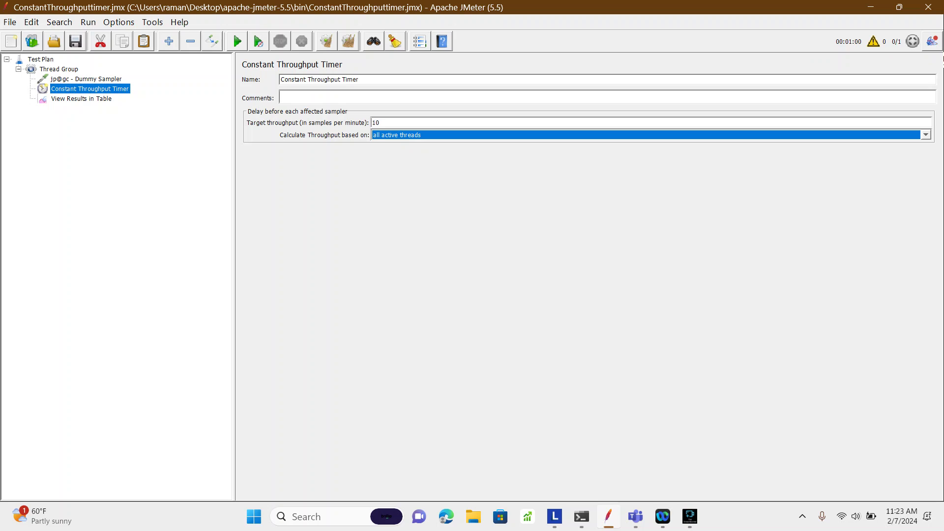
pyautogui.click(926, 135)
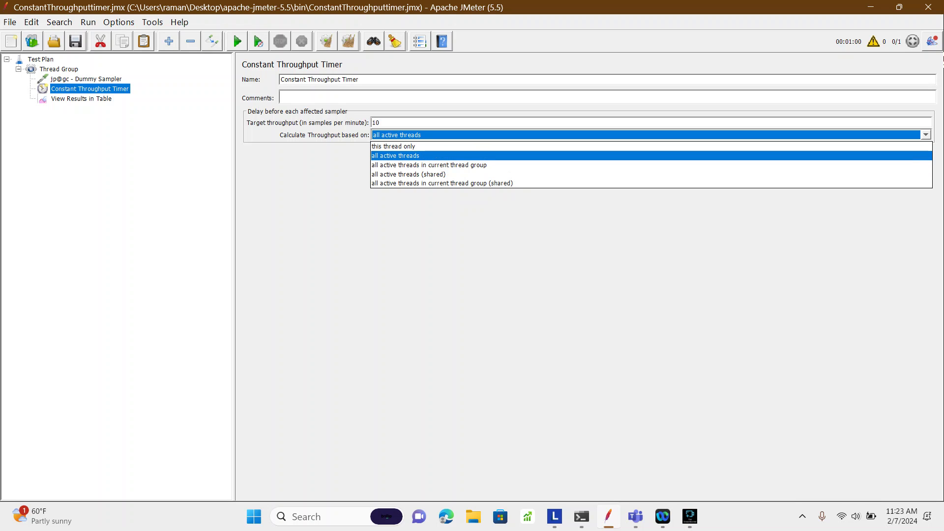
pyautogui.press('Escape')
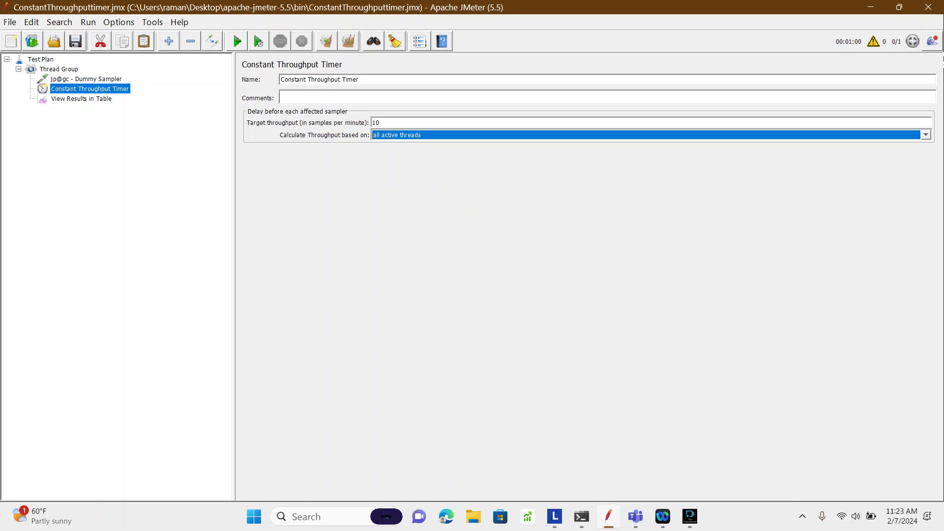
pyautogui.doubleClick(375, 123)
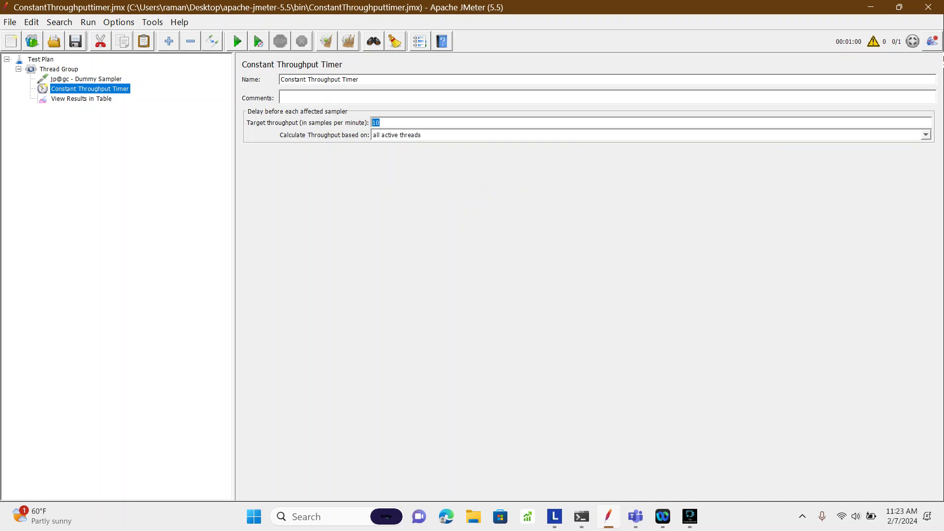
# Set the Thread Group's number of threads to 10 and change it again to 2.
pyautogui.click(59, 69)
pyautogui.write('0')
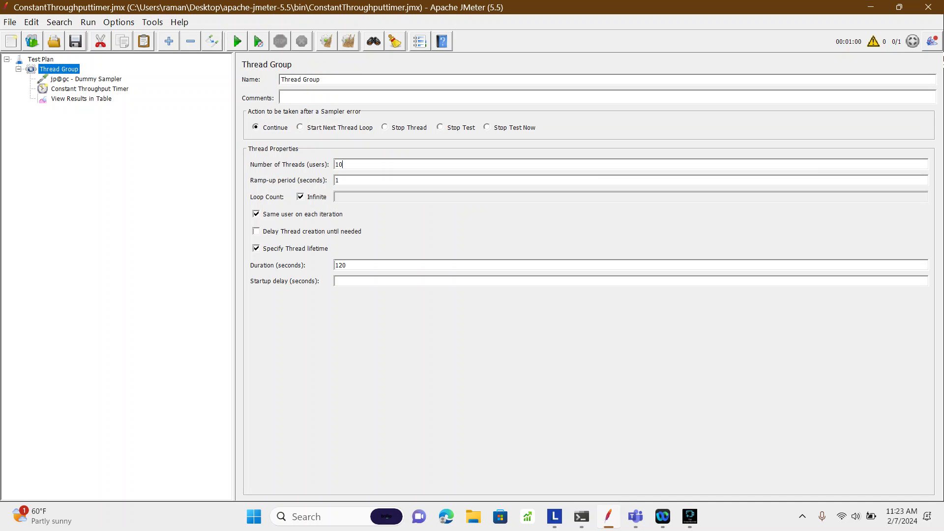
pyautogui.doubleClick(338, 164)
pyautogui.write('2')
# Base the Constant Throughput Timer's calculation on this thread only and re-enter its target throughput as 5 and again as 10 samples per minute.
pyautogui.click(86, 78)
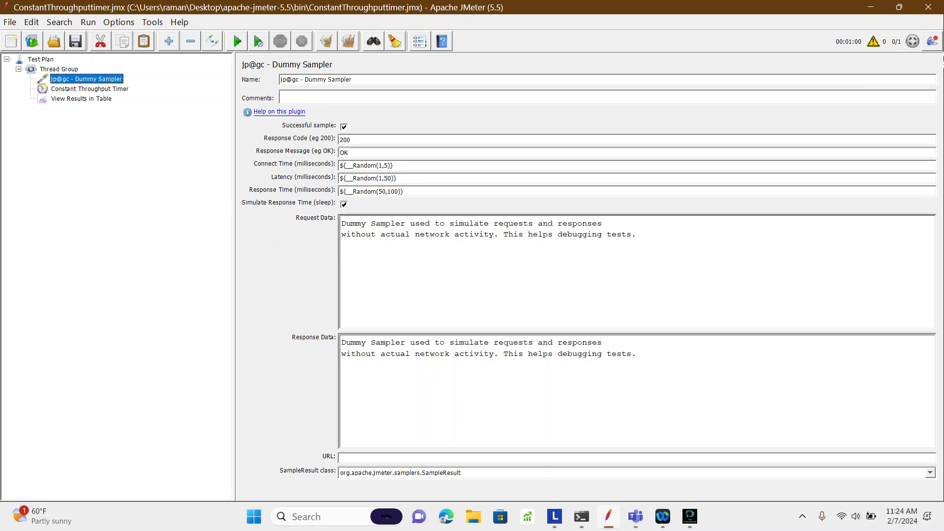
pyautogui.click(90, 89)
pyautogui.doubleClick(378, 123)
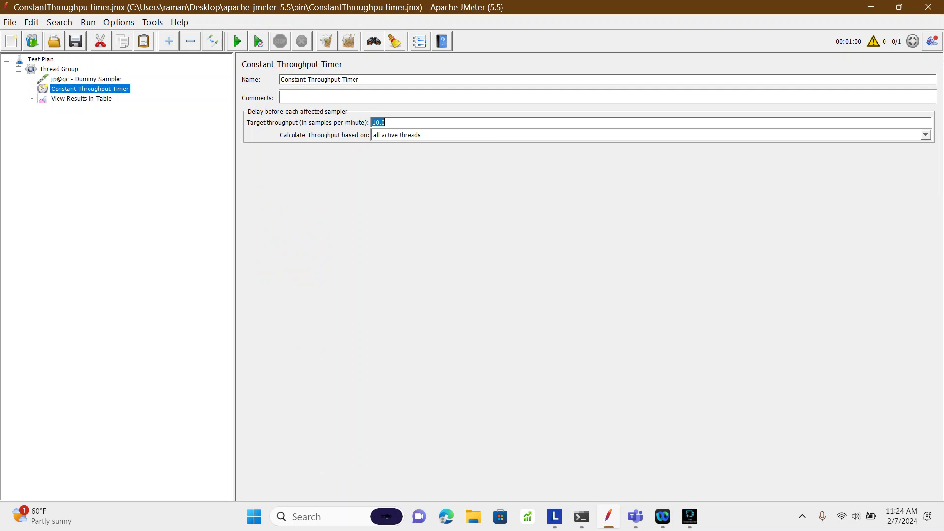
pyautogui.click(926, 135)
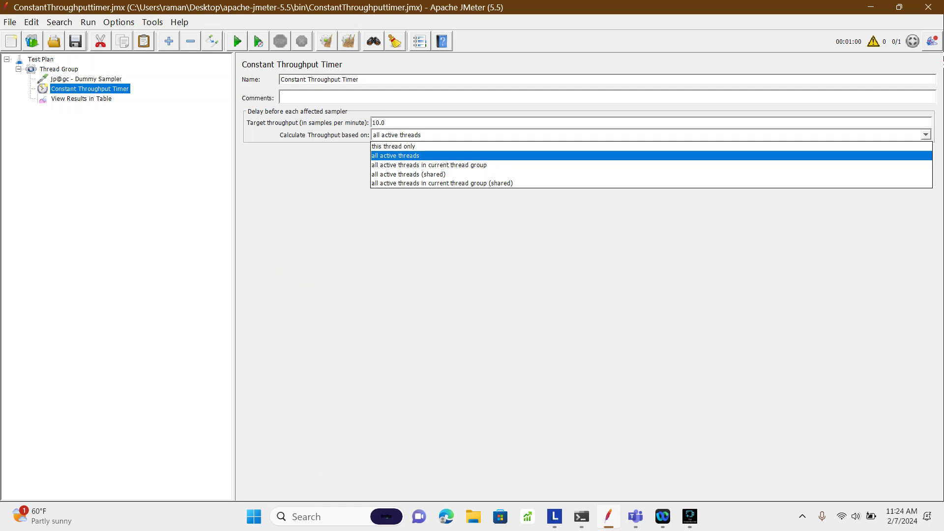
pyautogui.click(393, 146)
pyautogui.click(925, 135)
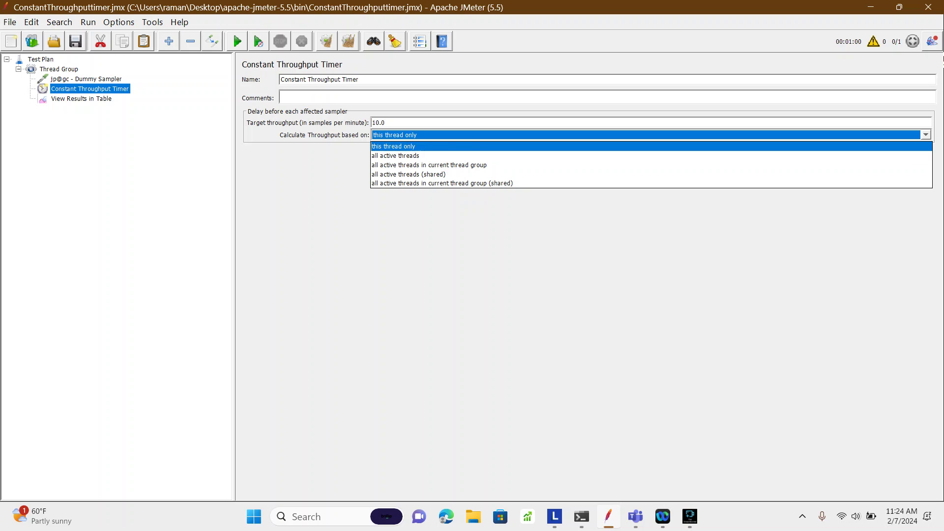
pyautogui.click(393, 146)
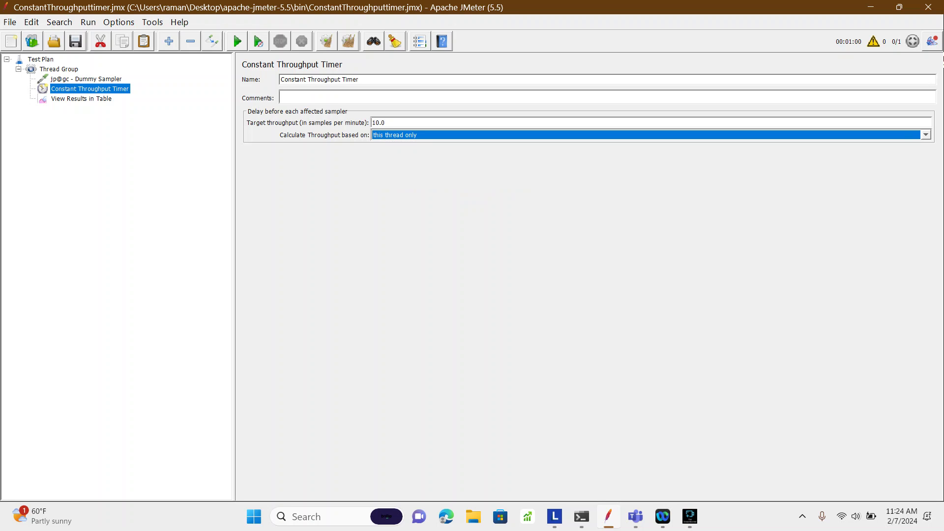
pyautogui.hotkey('shift', 'Tab')
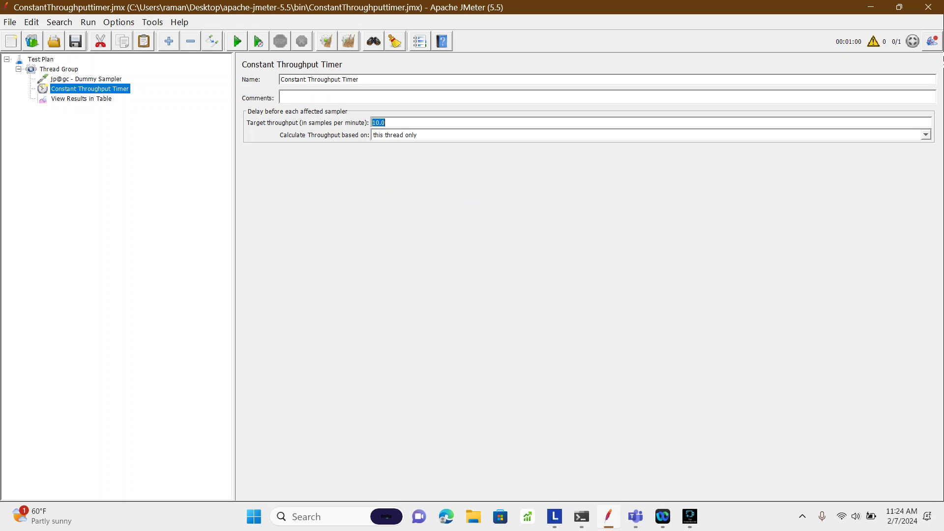
pyautogui.write('5')
pyautogui.hotkey('ctrl', 'a')
pyautogui.write('10')
# Switch the timer's throughput calculation to all active threads in current thread group, and again to all active threads (shared).
pyautogui.click(925, 134)
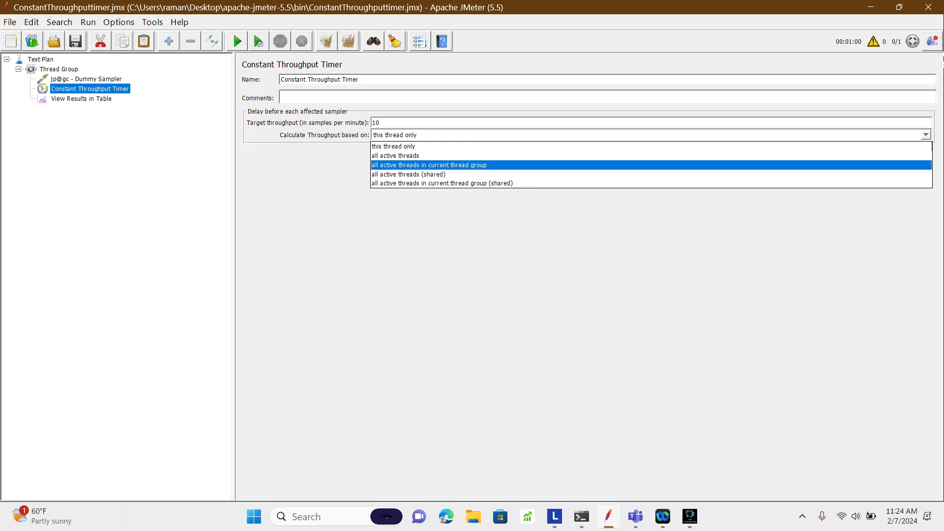
pyautogui.click(429, 165)
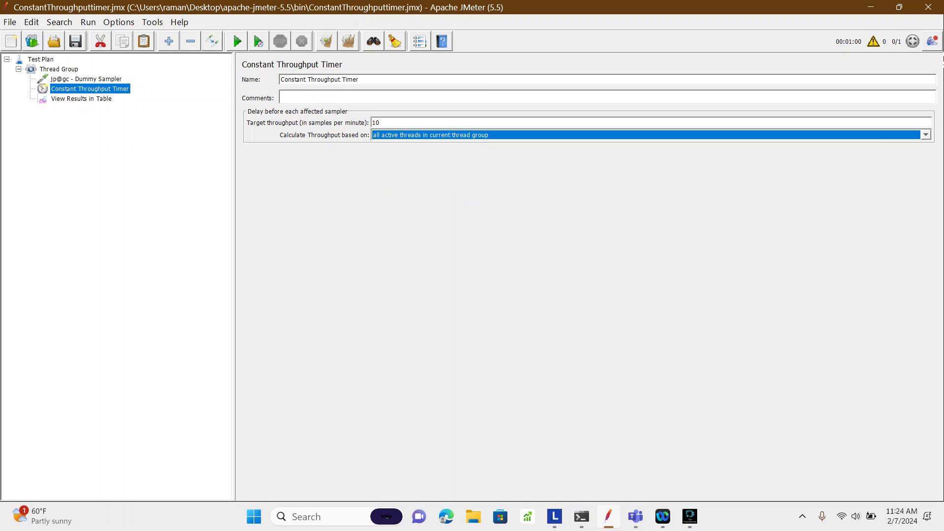
pyautogui.click(430, 135)
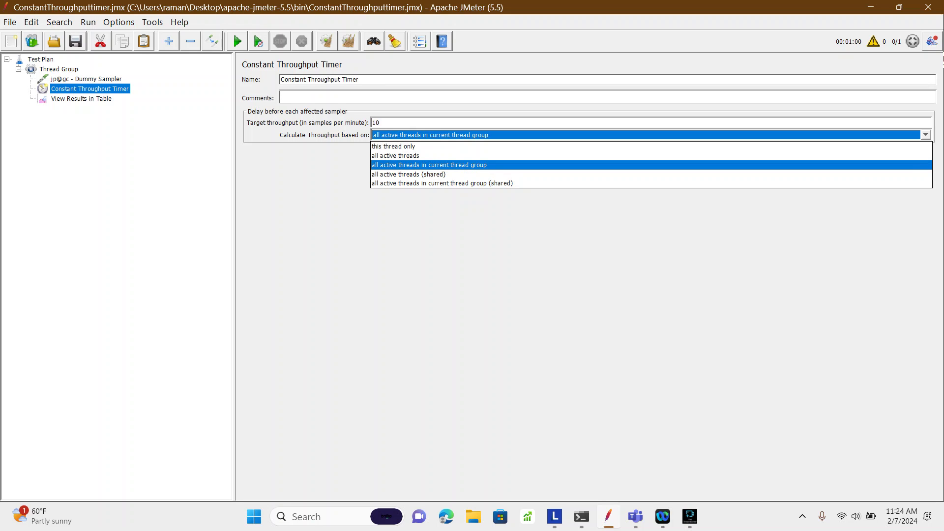
pyautogui.click(408, 174)
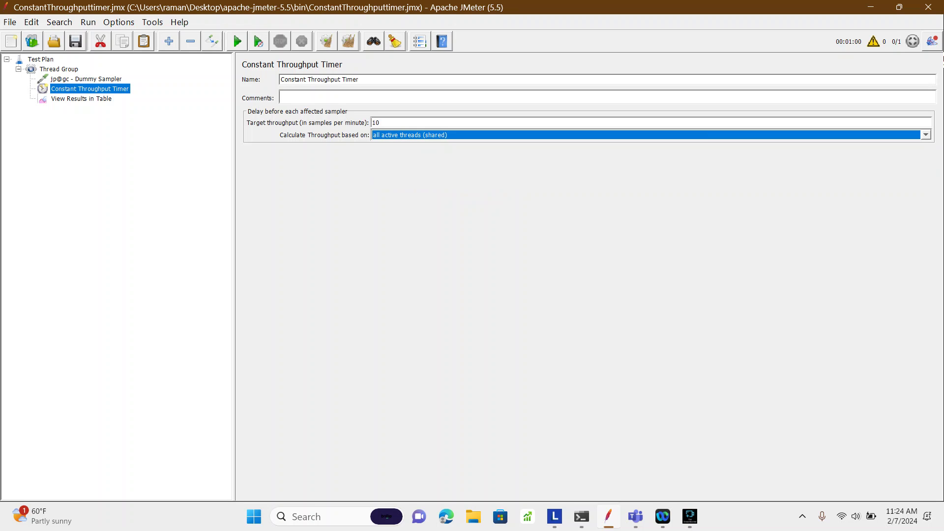
# Base the timer's throughput calculation on all active threads in current thread group (shared).
pyautogui.doubleClick(376, 123)
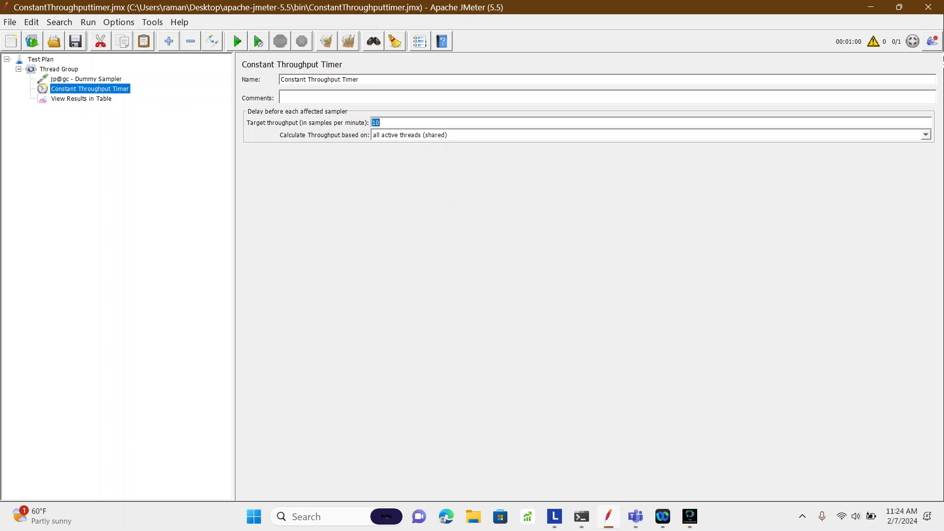
pyautogui.click(926, 135)
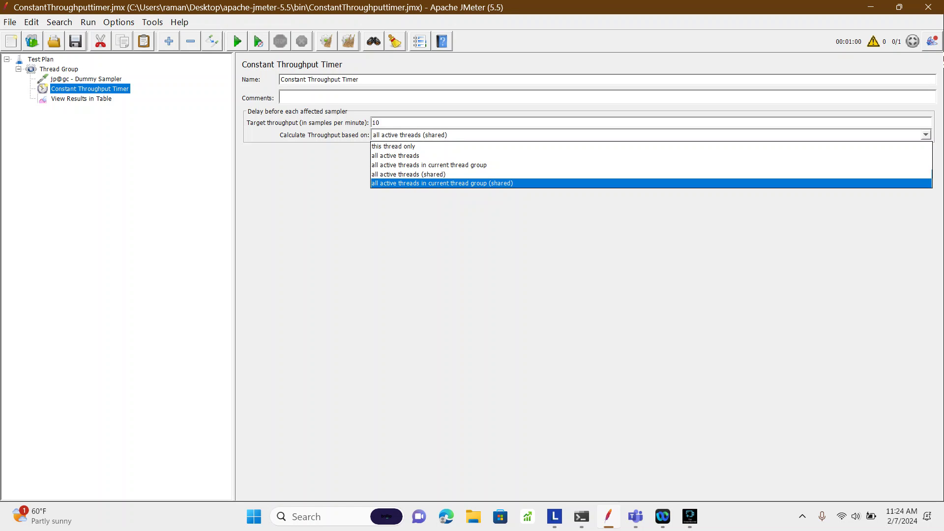
pyautogui.press('Return')
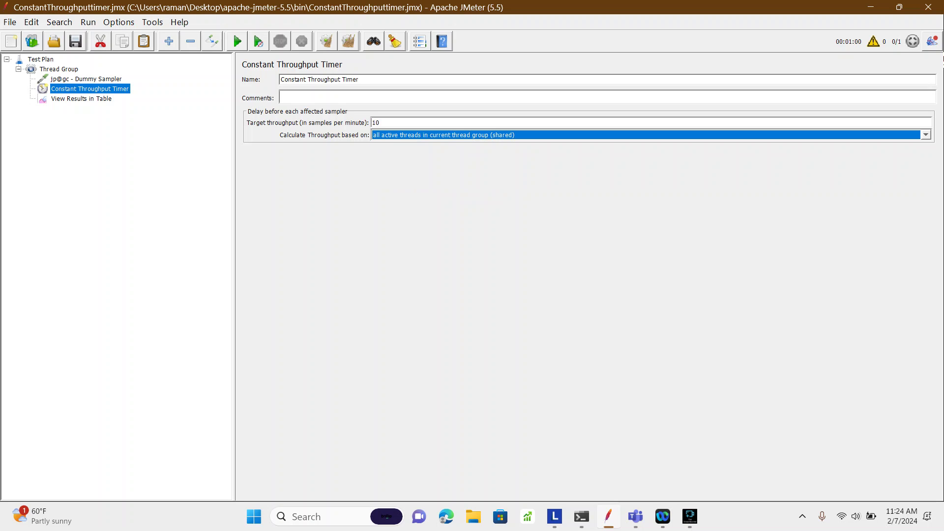
# Set the Constant Throughput Timer's calculation mode back to this thread only.
pyautogui.click(926, 134)
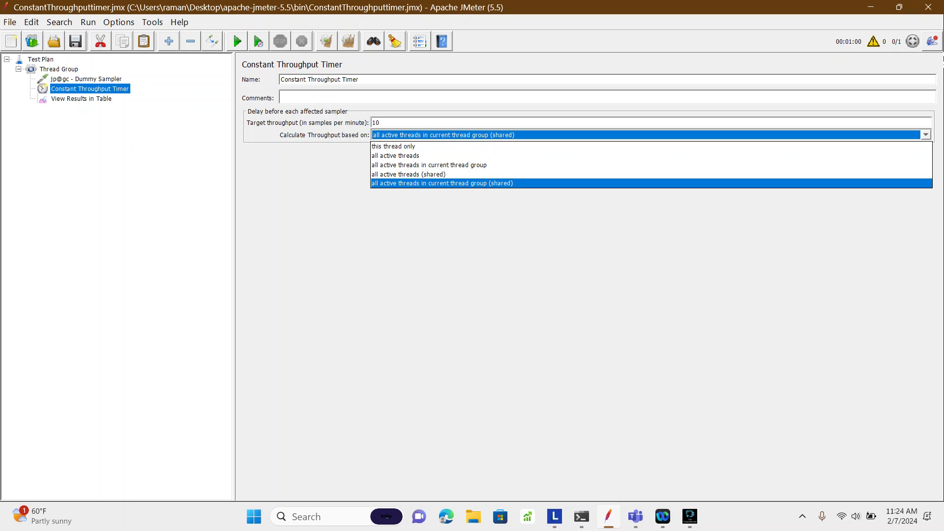
pyautogui.press('Up')
pyautogui.press('Up')
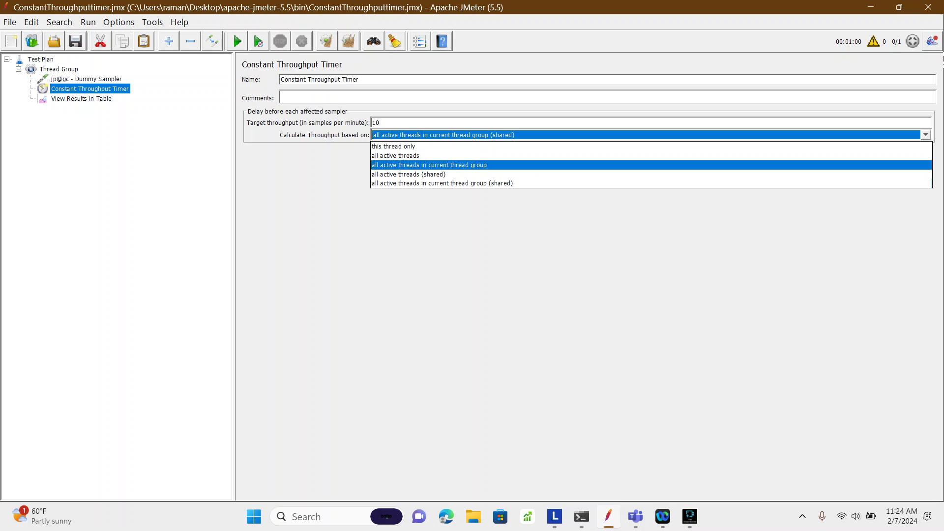
pyautogui.press('Up')
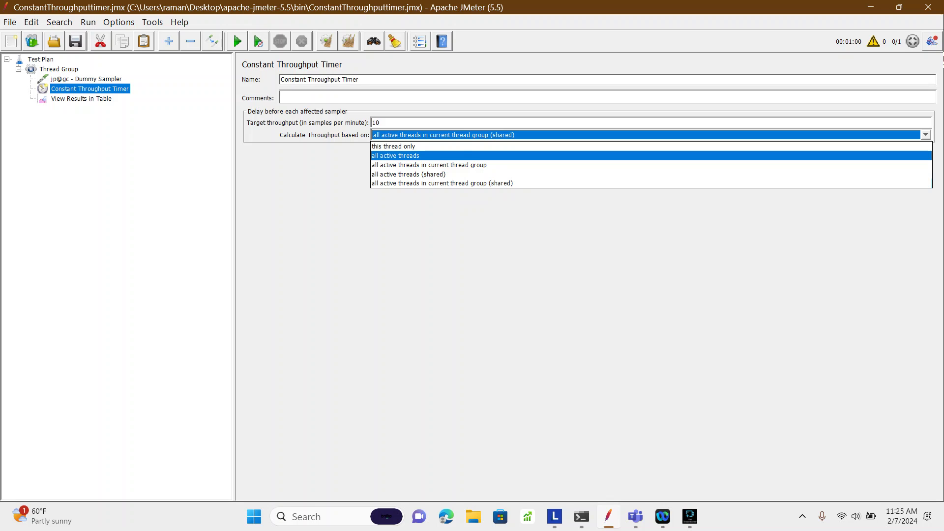
pyautogui.click(393, 146)
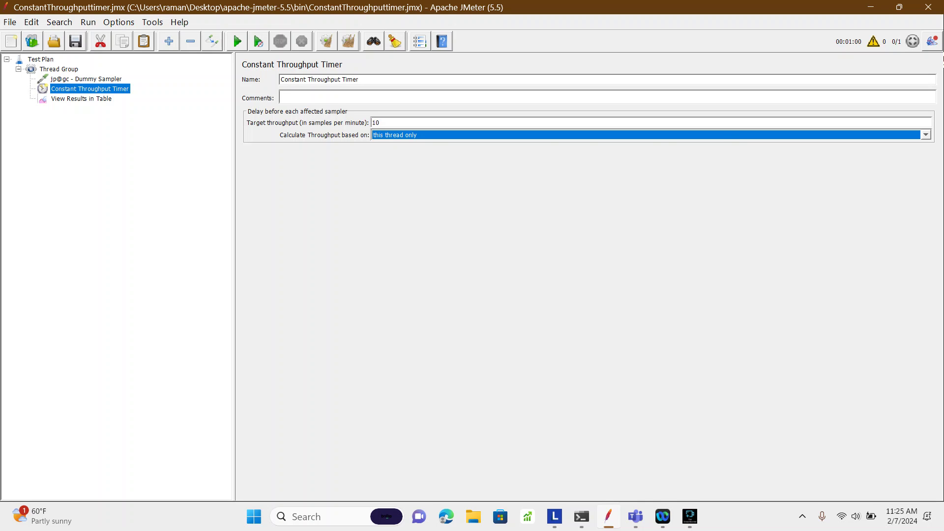
# Set the Thread Group's number of threads to 1.
pyautogui.click(86, 79)
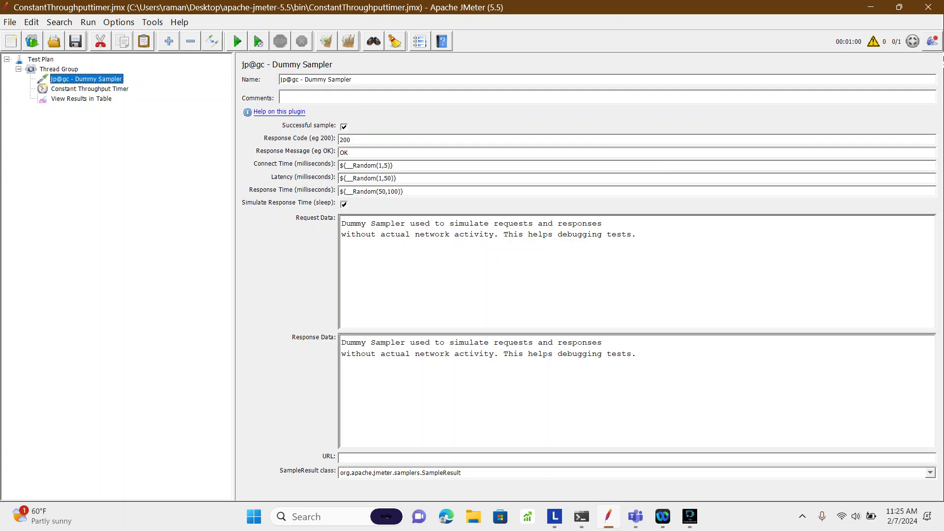
pyautogui.click(59, 69)
pyautogui.press('BackSpace')
pyautogui.write('1')
pyautogui.hotkey('ctrl', 'a')
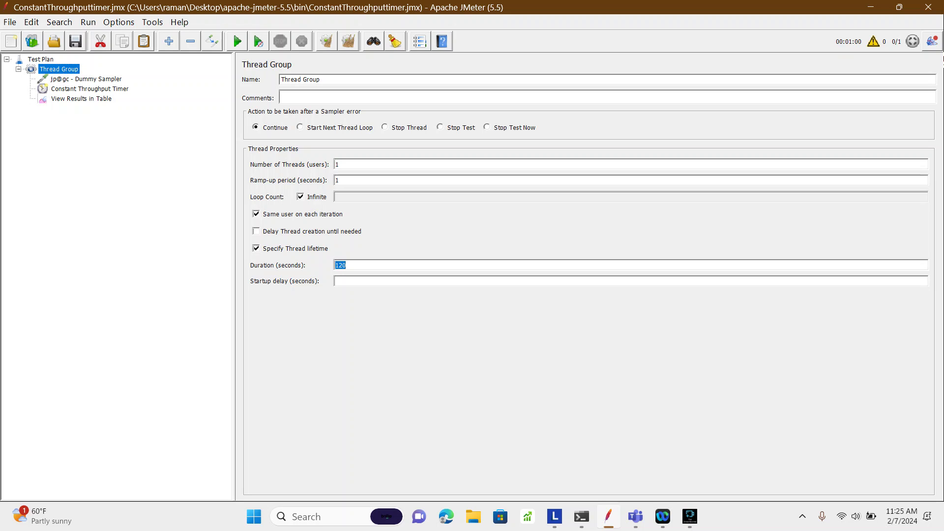
# Set the Constant Throughput Timer's target throughput to 5 samples per minute.
pyautogui.click(90, 89)
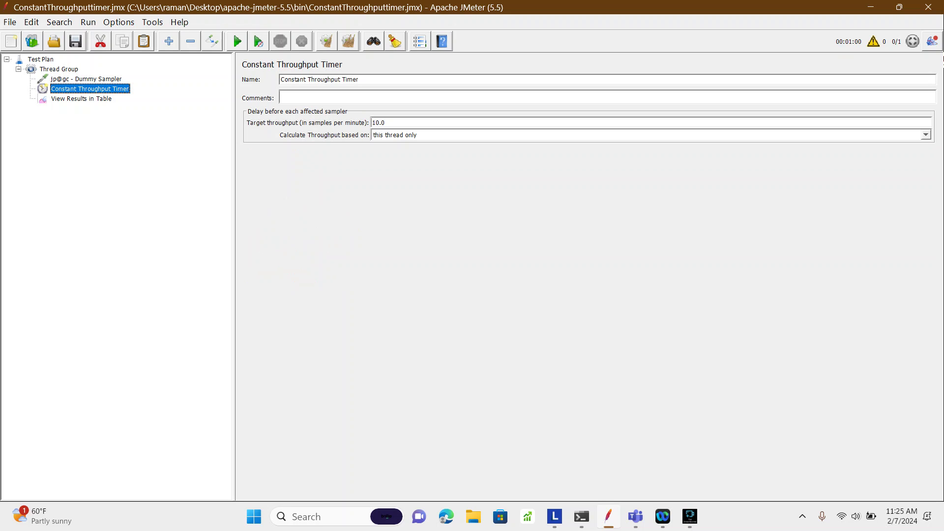
pyautogui.doubleClick(378, 123)
pyautogui.write('5')
# Clear the previous results in View Results in Table and run the test plan with the Constant Throughput Timer enabled.
pyautogui.click(81, 99)
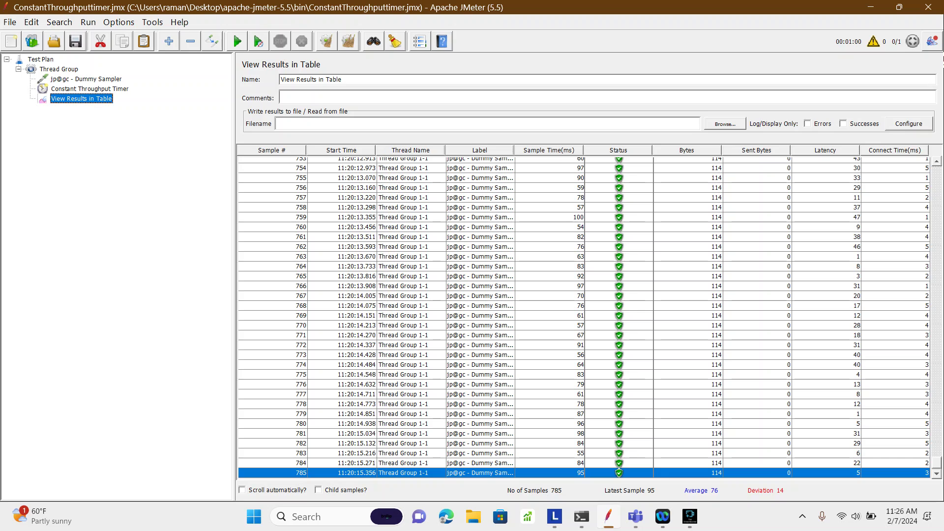
pyautogui.hotkey('ctrl', 'e')
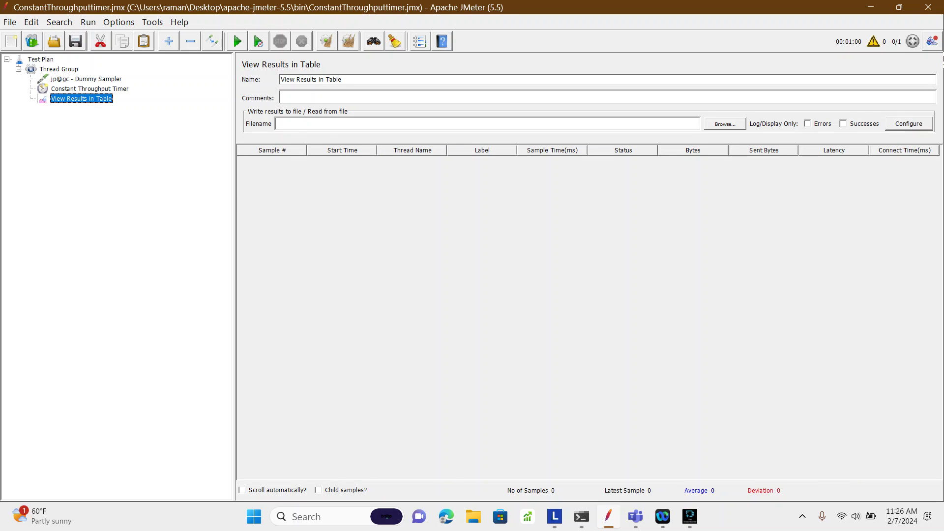
pyautogui.click(86, 79)
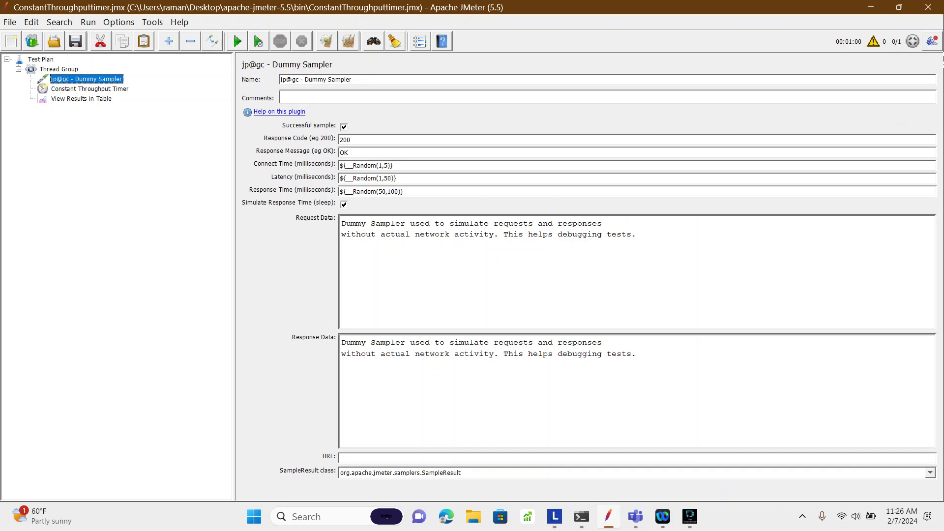
pyautogui.click(90, 89)
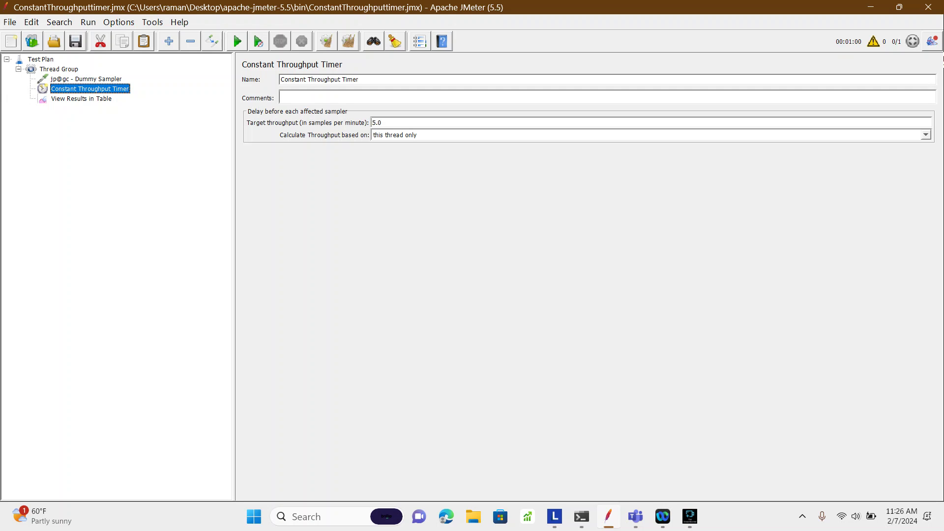
pyautogui.moveTo(386, 123); pyautogui.dragTo(371, 123)
pyautogui.click(81, 98)
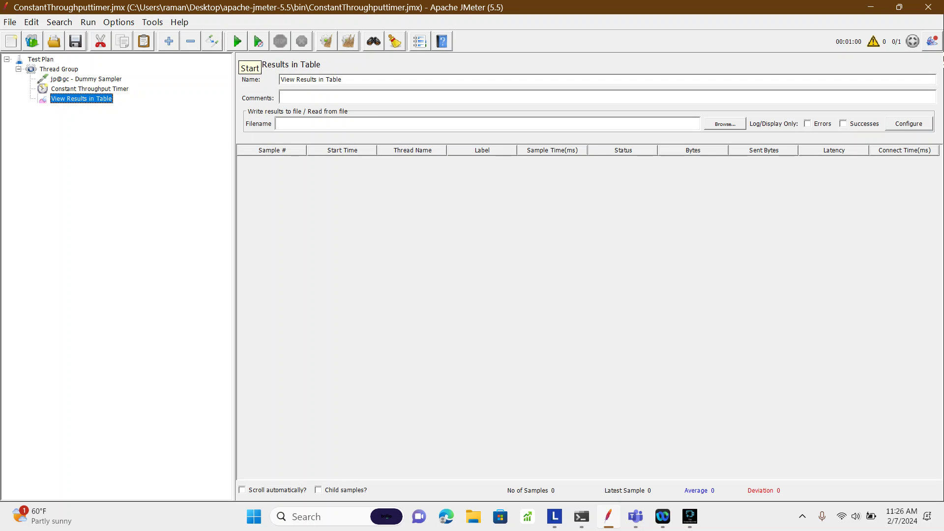
pyautogui.click(237, 41)
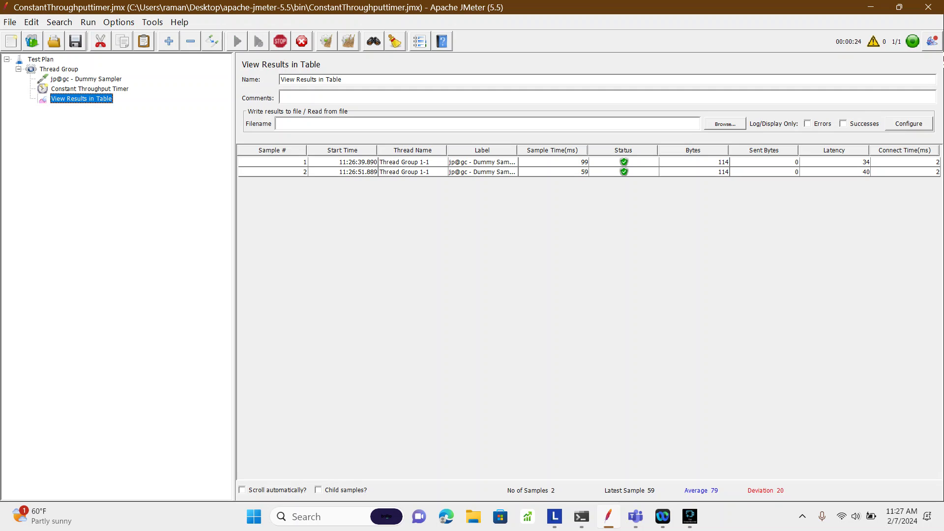
# Compare the timer's target throughput with the sample start times in View Results in Table while the test runs.
pyautogui.click(89, 89)
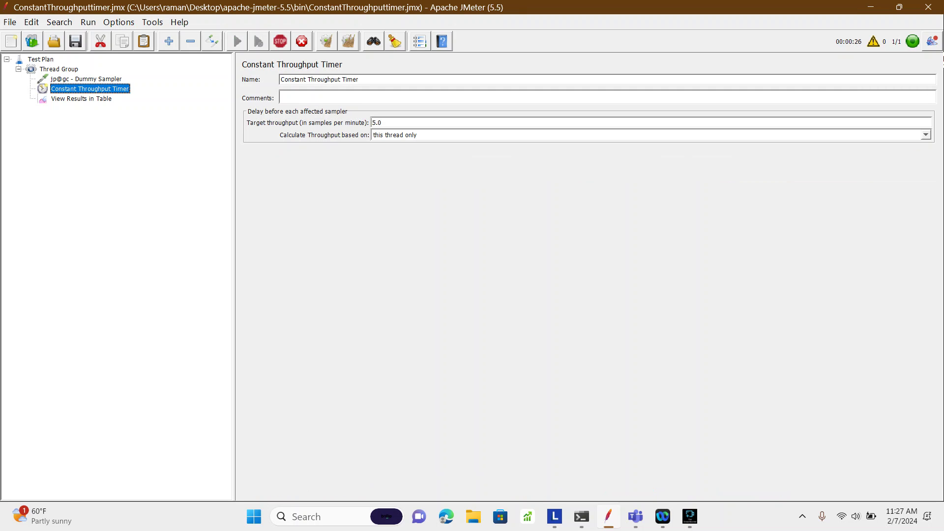
pyautogui.moveTo(383, 123); pyautogui.dragTo(372, 123)
pyautogui.click(81, 98)
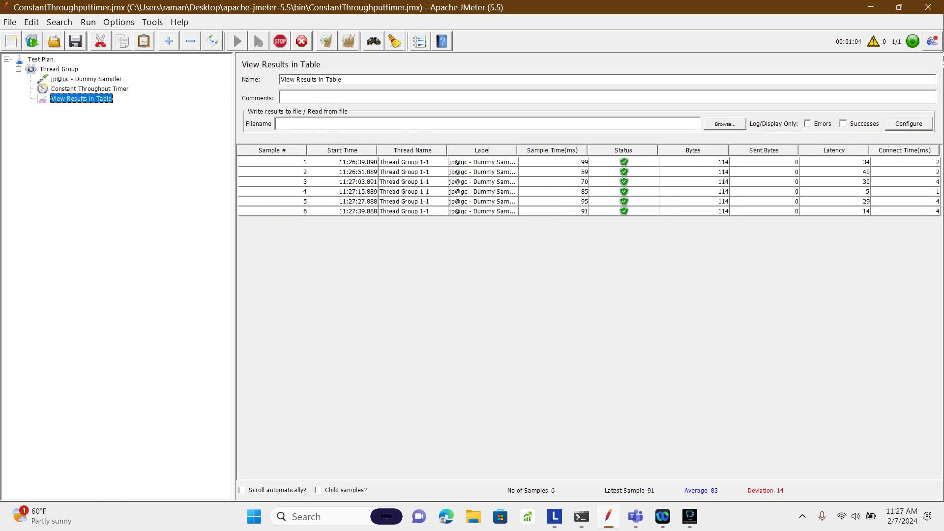
pyautogui.click(90, 89)
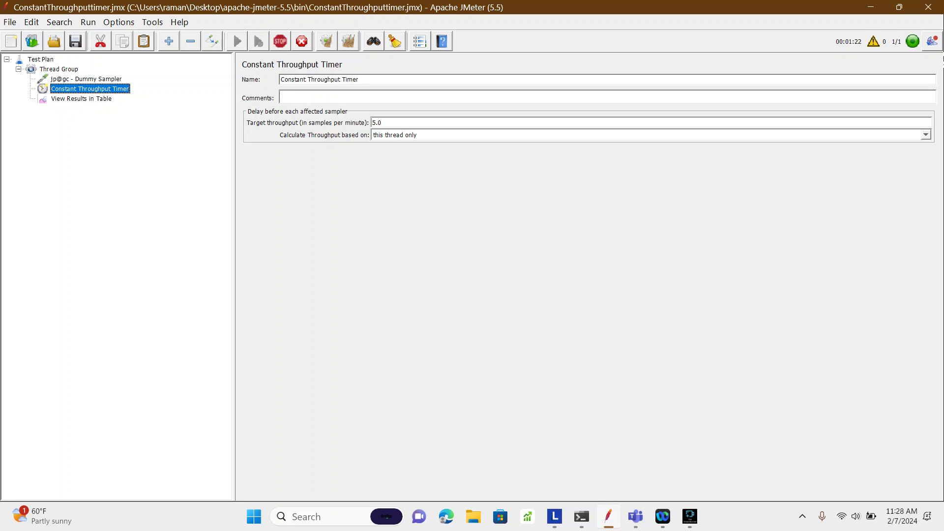
# Check the run's sample start times in View Results in Table against the Constant Throughput Timer's target throughput up to the end of the test.
pyautogui.moveTo(385, 123); pyautogui.dragTo(371, 123)
pyautogui.click(81, 99)
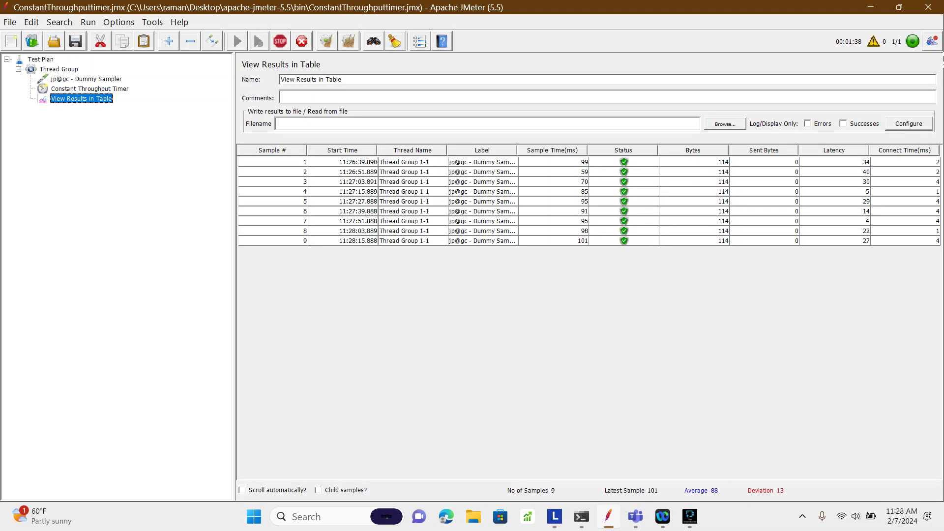
pyautogui.click(89, 88)
pyautogui.doubleClick(377, 123)
pyautogui.doubleClick(377, 123)
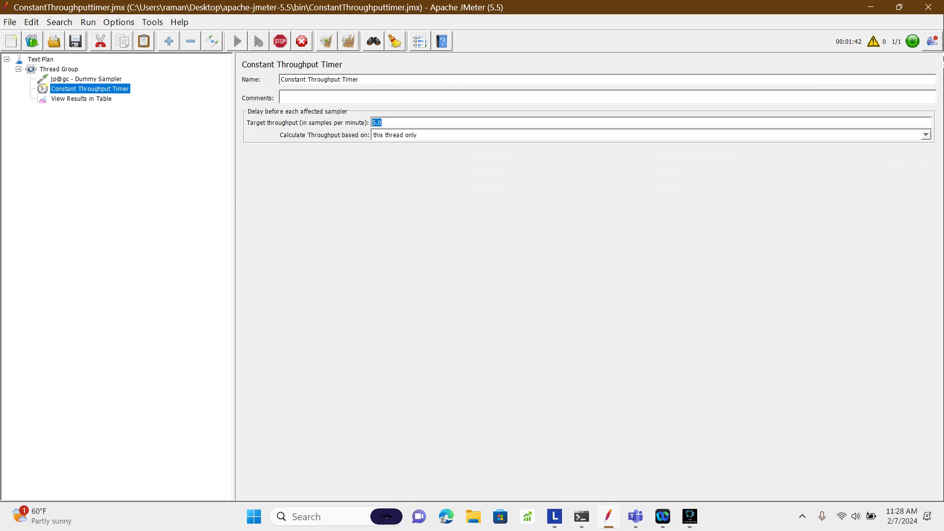
pyautogui.click(82, 98)
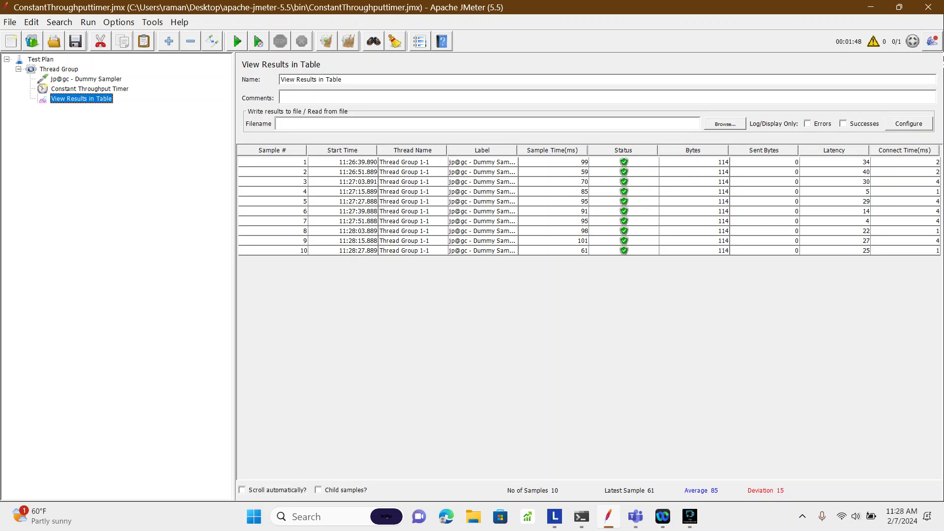
pyautogui.click(90, 89)
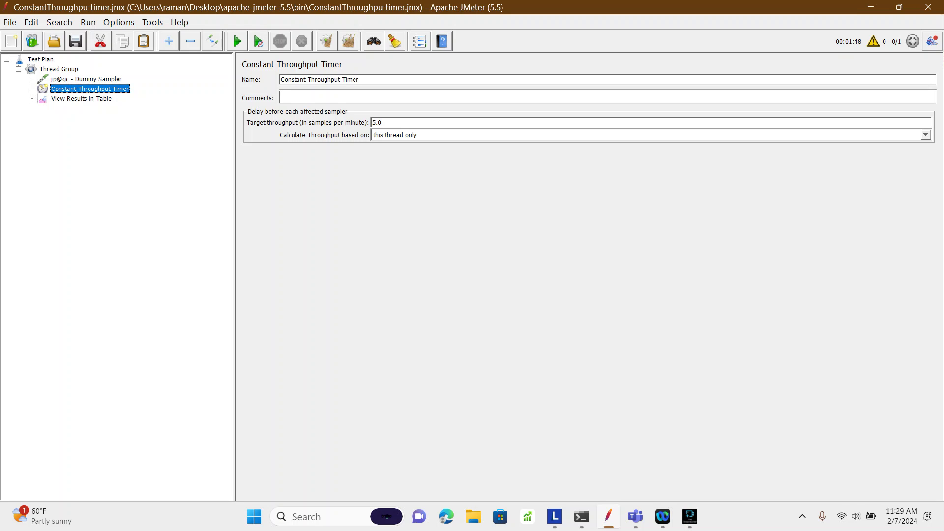
pyautogui.doubleClick(376, 123)
pyautogui.doubleClick(377, 123)
# Widen the Label column in View Results in Table to show the full sampler names.
pyautogui.click(81, 99)
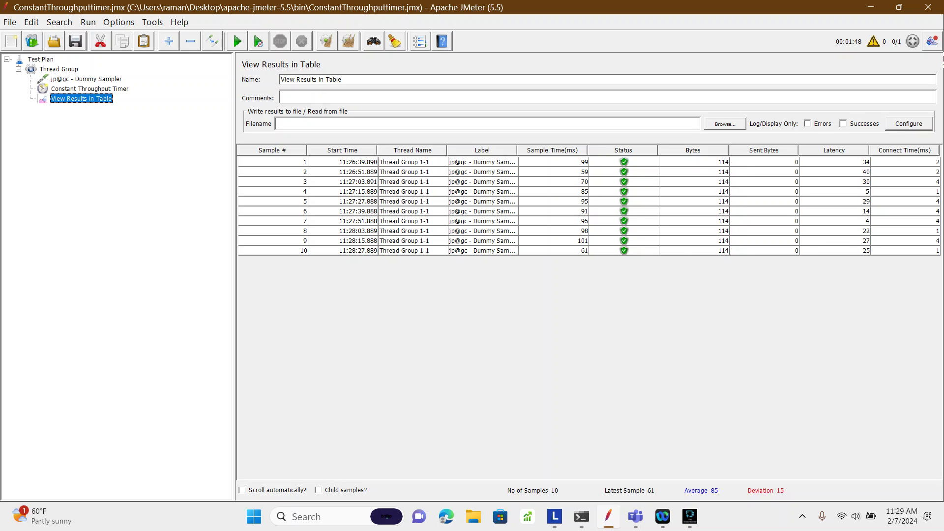
pyautogui.moveTo(517, 150); pyautogui.dragTo(550, 151)
pyautogui.click(511, 162)
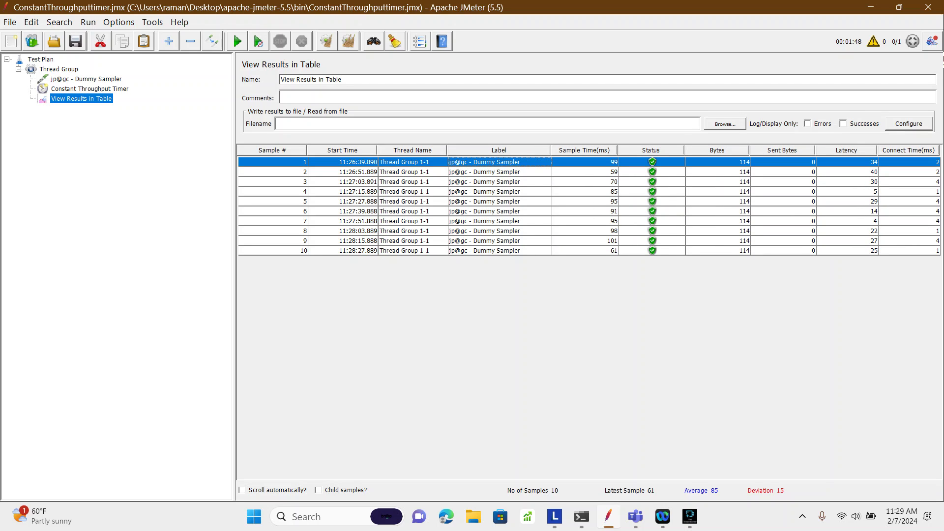
# Add a second jp@gc - Dummy Sampler to the Thread Group.
pyautogui.click(59, 69)
pyautogui.rightClick(61, 73)
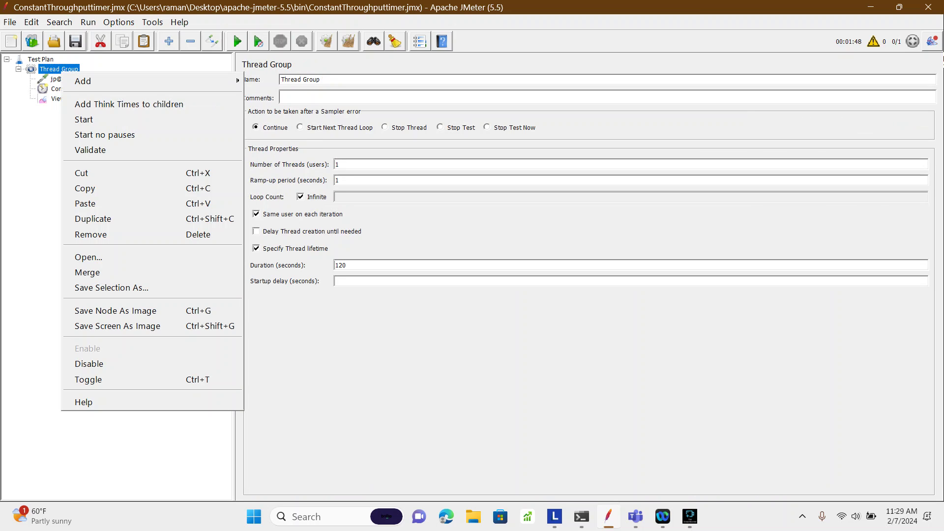
pyautogui.moveTo(99, 81)
pyautogui.moveTo(270, 81)
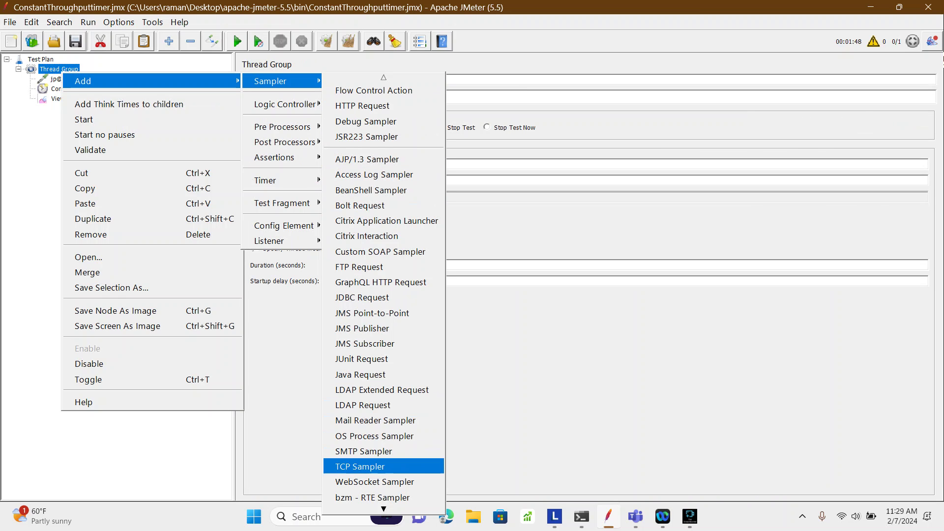
pyautogui.moveTo(384, 509)
pyautogui.click(385, 466)
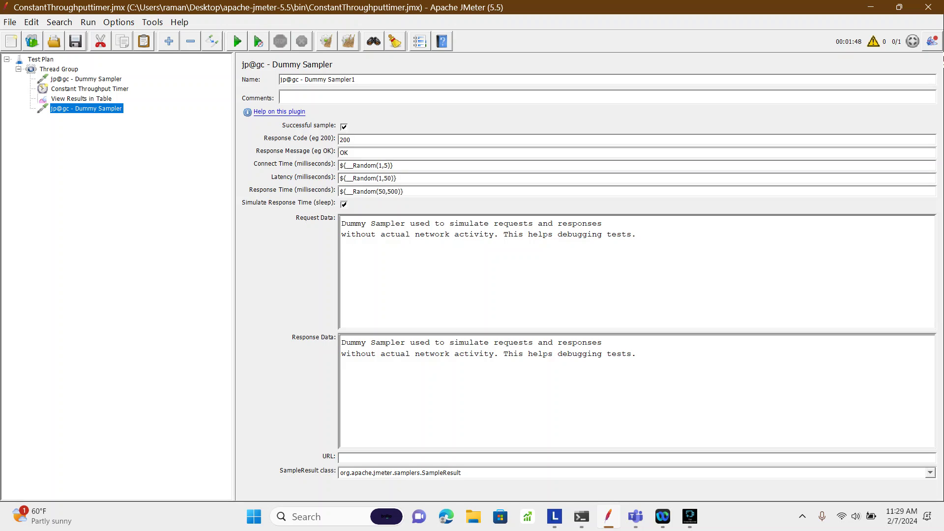
# Name the new sampler jp@gc - Dummy Sampler1 and set its response time to ${__Random(50,100)}.
pyautogui.press('BackSpace')
pyautogui.write('1')
pyautogui.write('1')
# Move jp@gc - Dummy Sampler1 directly below the first Dummy Sampler, above the Constant Throughput Timer.
pyautogui.click(86, 79)
pyautogui.click(87, 109)
pyautogui.moveTo(88, 108); pyautogui.dragTo(86, 84)
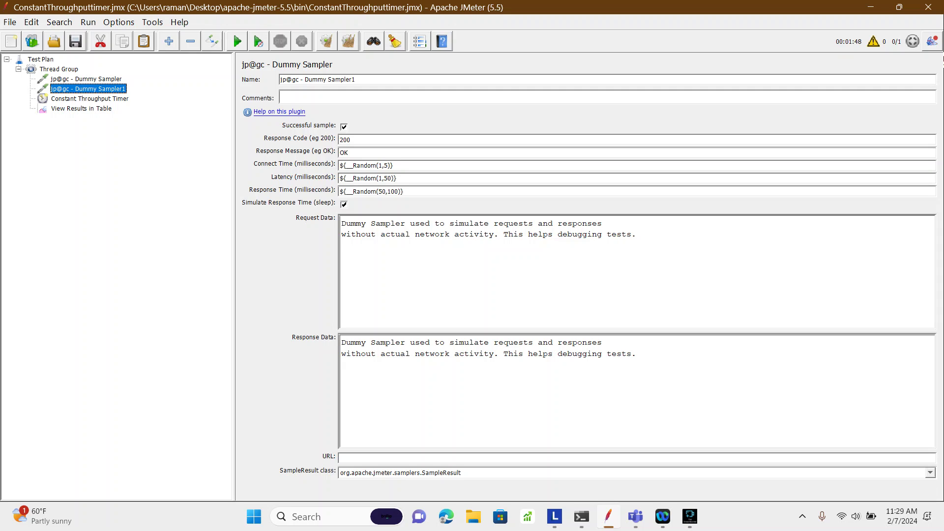
# Review the settings of both Dummy Samplers and the Constant Throughput Timer's target throughput before the run.
pyautogui.click(86, 80)
pyautogui.click(88, 89)
pyautogui.click(89, 98)
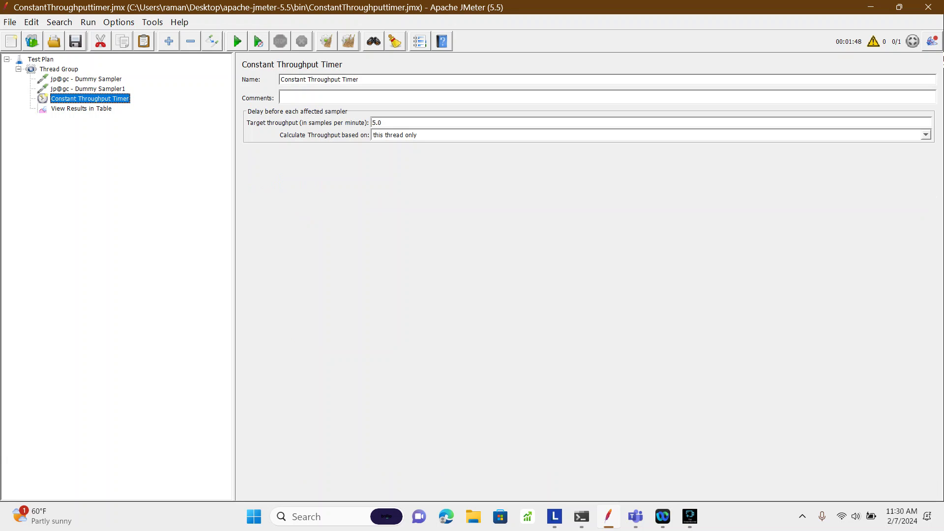
pyautogui.doubleClick(377, 123)
pyautogui.click(88, 89)
pyautogui.click(86, 79)
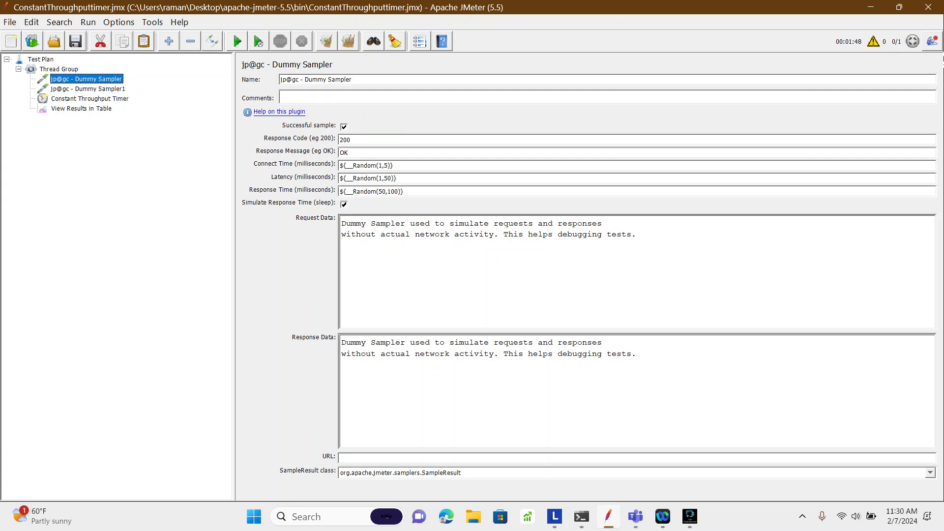
pyautogui.click(88, 89)
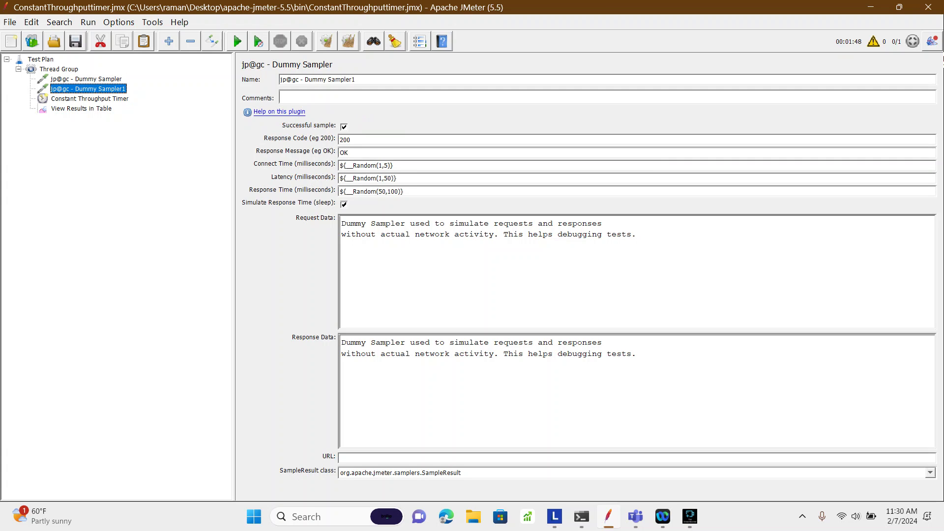
pyautogui.click(89, 99)
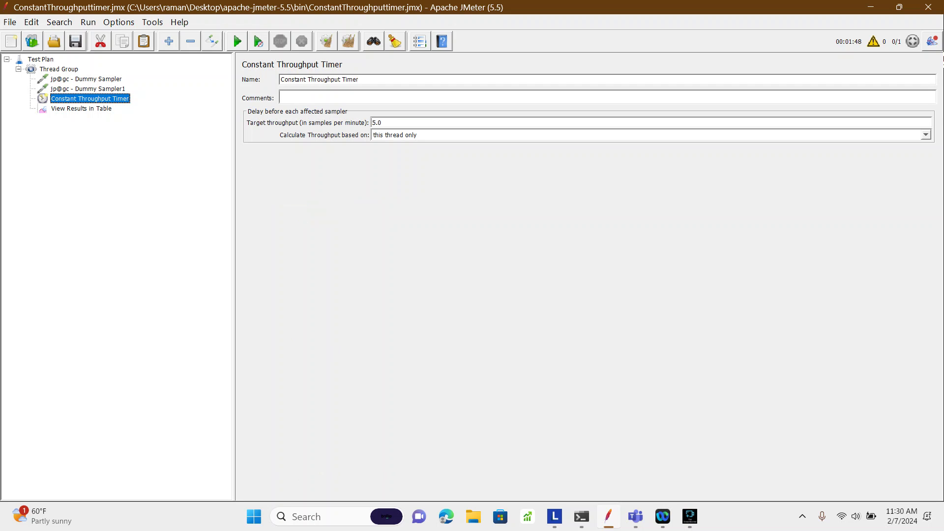
pyautogui.doubleClick(380, 122)
# Clear the previous results and run the test plan with both Dummy Samplers, showing View Results in Table.
pyautogui.click(82, 109)
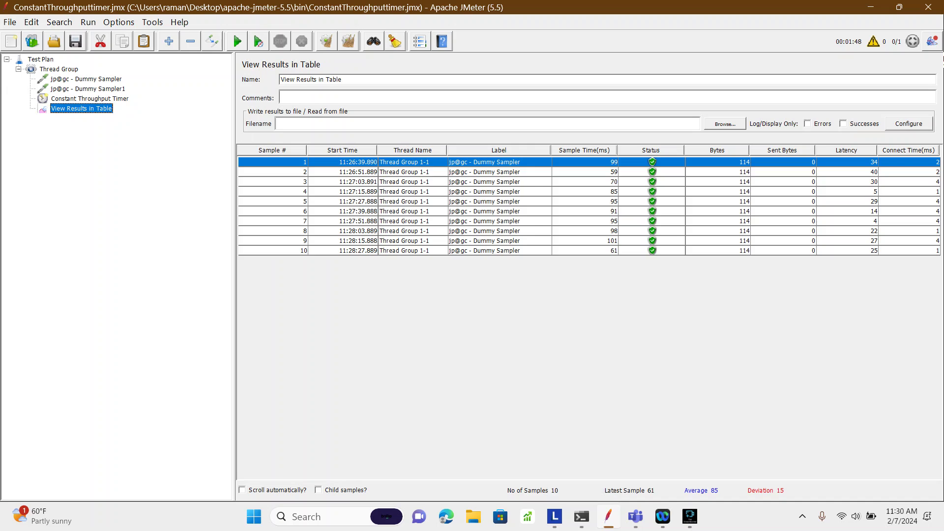
pyautogui.hotkey('ctrl', 'e')
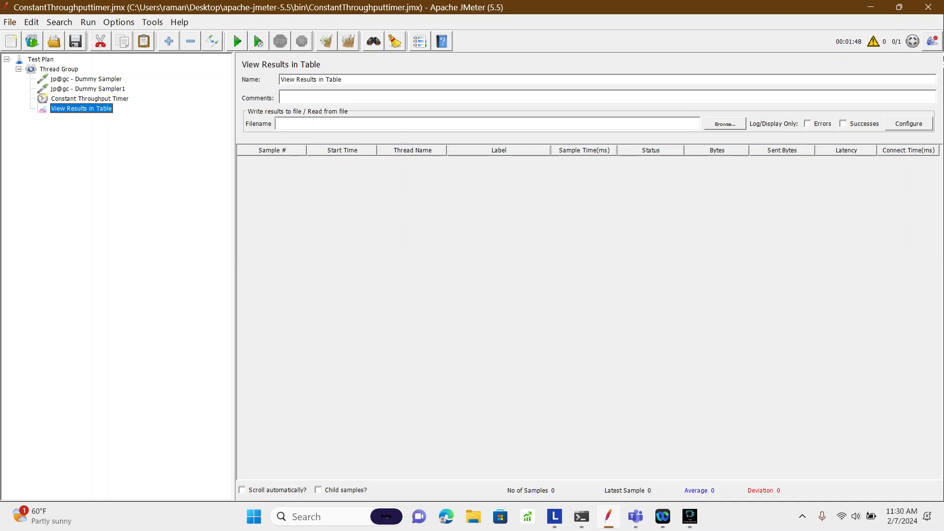
pyautogui.click(90, 98)
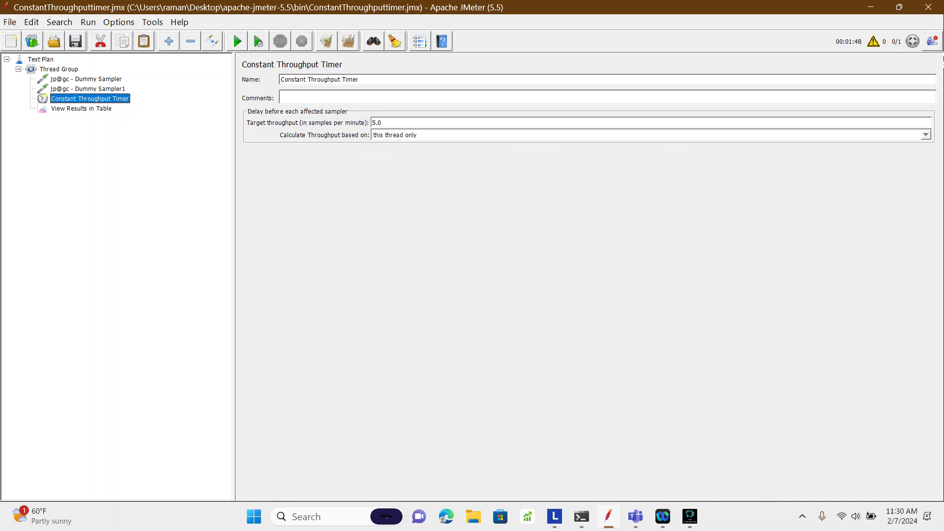
pyautogui.hotkey('ctrl', 'a')
pyautogui.click(237, 41)
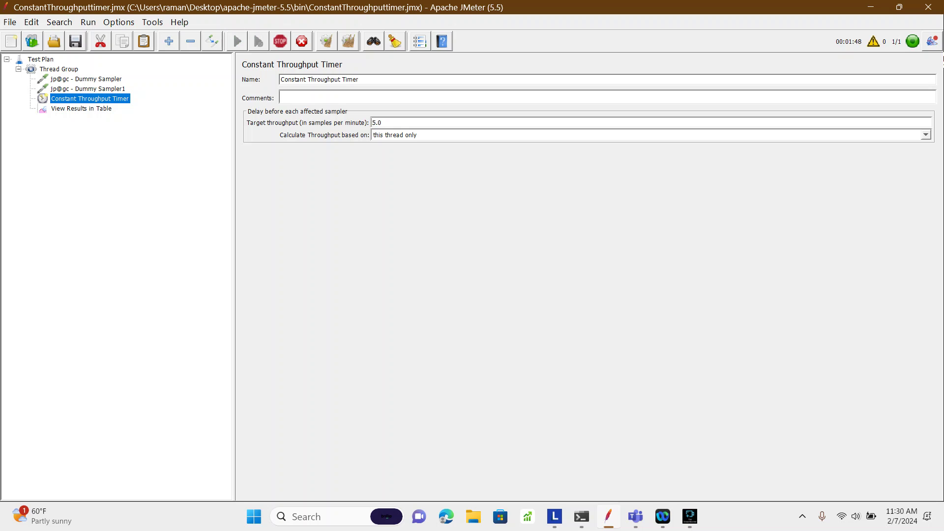
pyautogui.click(81, 108)
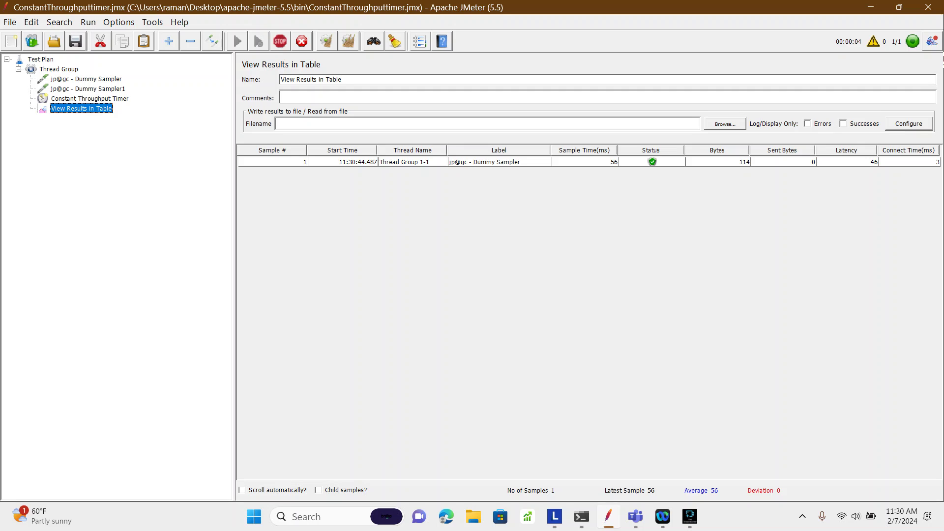
# Compare the samples from both Dummy Samplers with the Constant Throughput Timer's target throughput while the test runs.
pyautogui.click(499, 162)
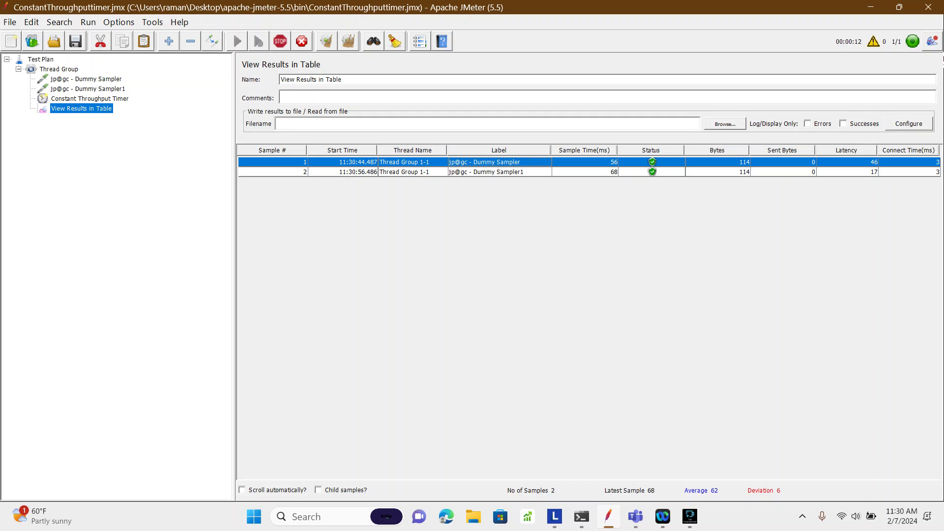
pyautogui.click(499, 172)
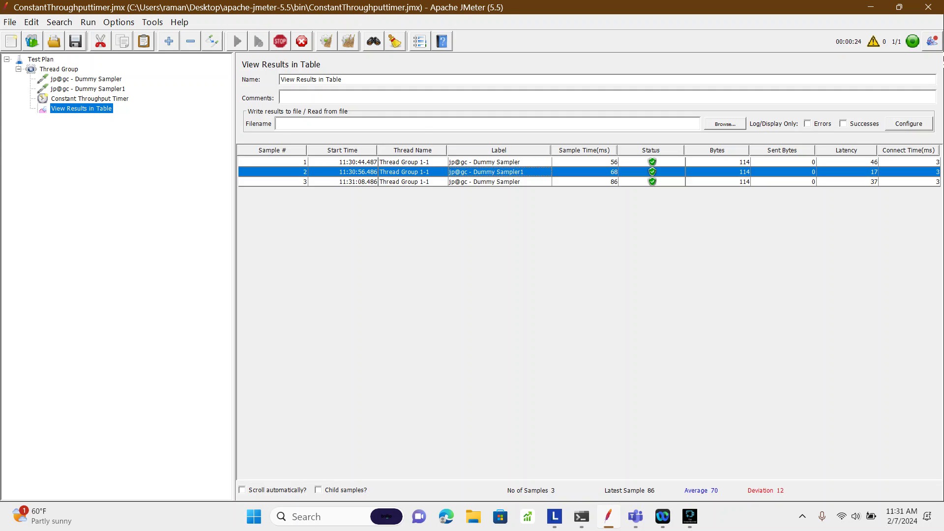
pyautogui.click(90, 98)
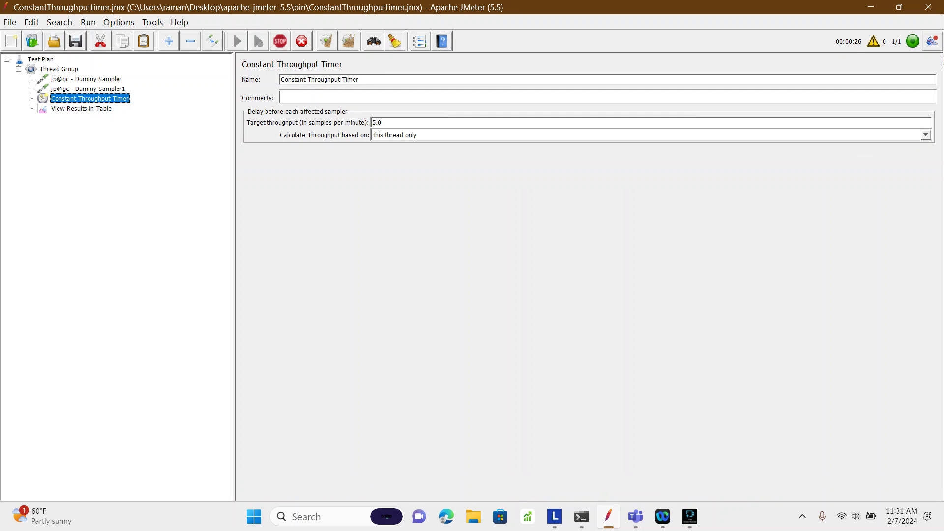
pyautogui.doubleClick(376, 123)
pyautogui.click(82, 109)
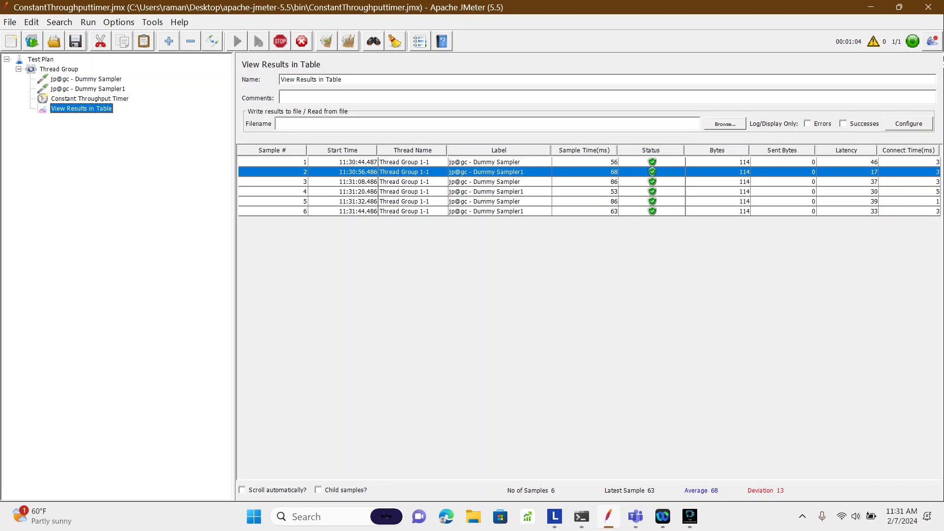
pyautogui.click(89, 99)
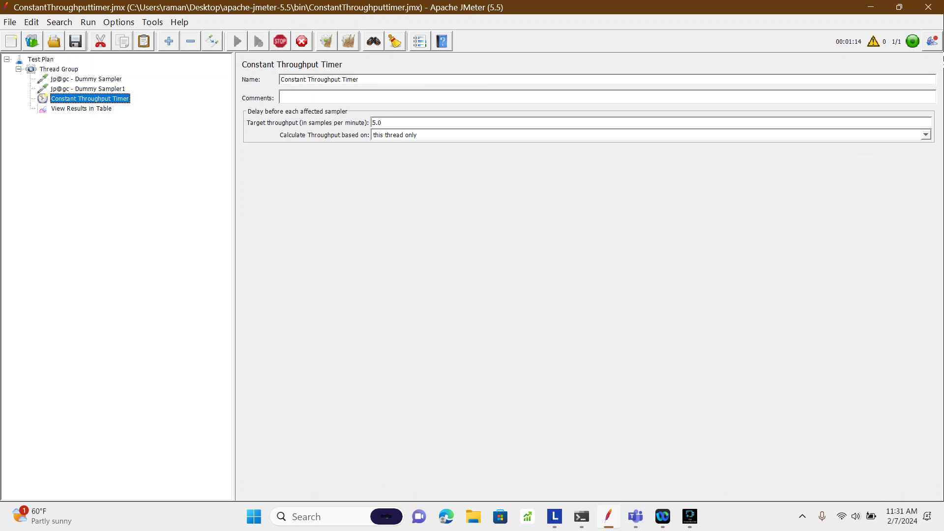
pyautogui.press('Down')
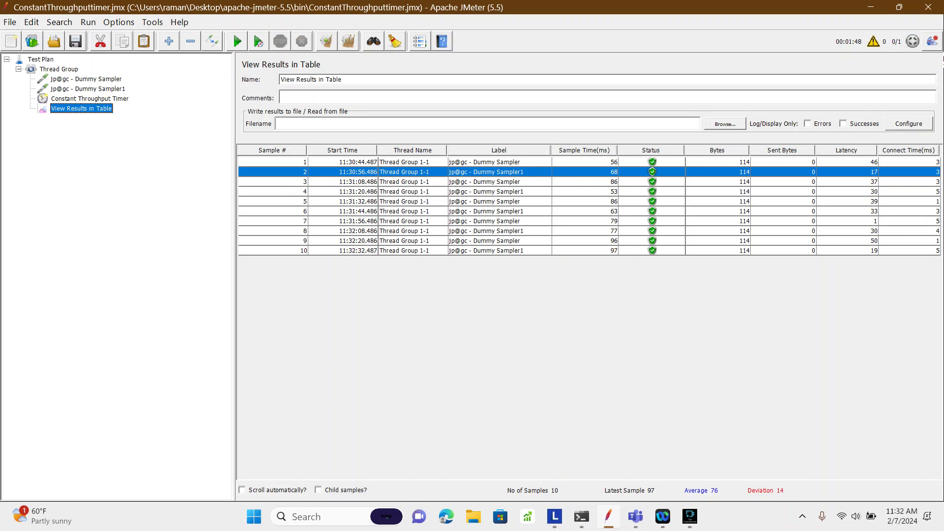
# Compare the sampler labels and start times of the first and last samples of the finished run.
pyautogui.click(412, 162)
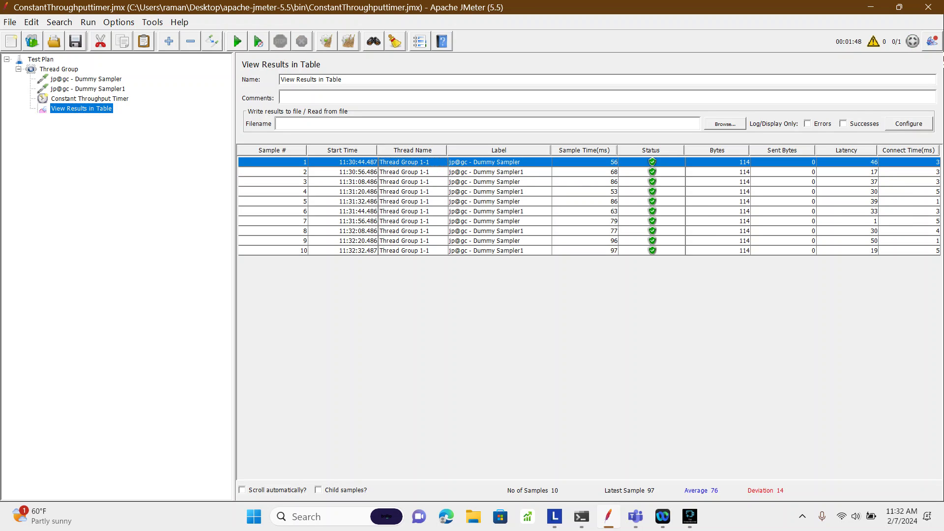
pyautogui.click(499, 250)
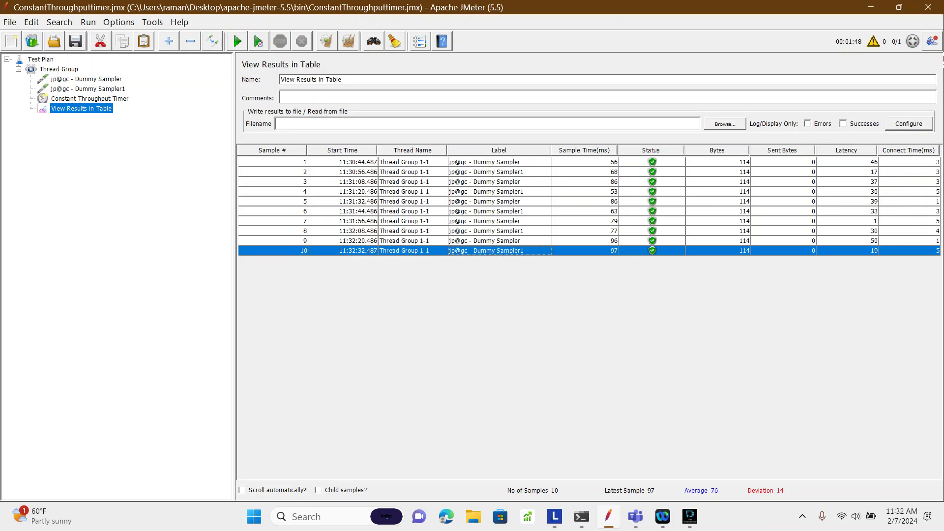
pyautogui.click(343, 162)
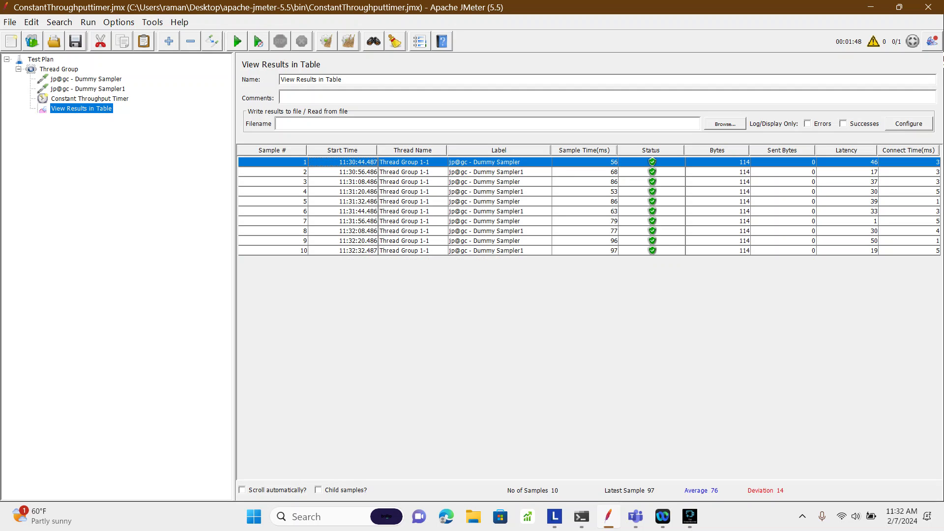
pyautogui.click(343, 251)
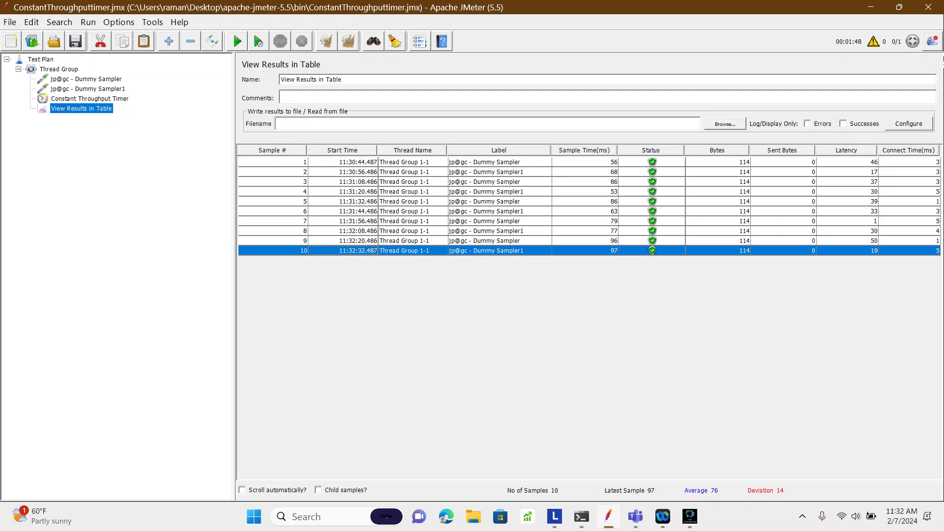
# Set the Constant Throughput Timer's target throughput to 10.0 samples per minute and disable the timer.
pyautogui.click(86, 79)
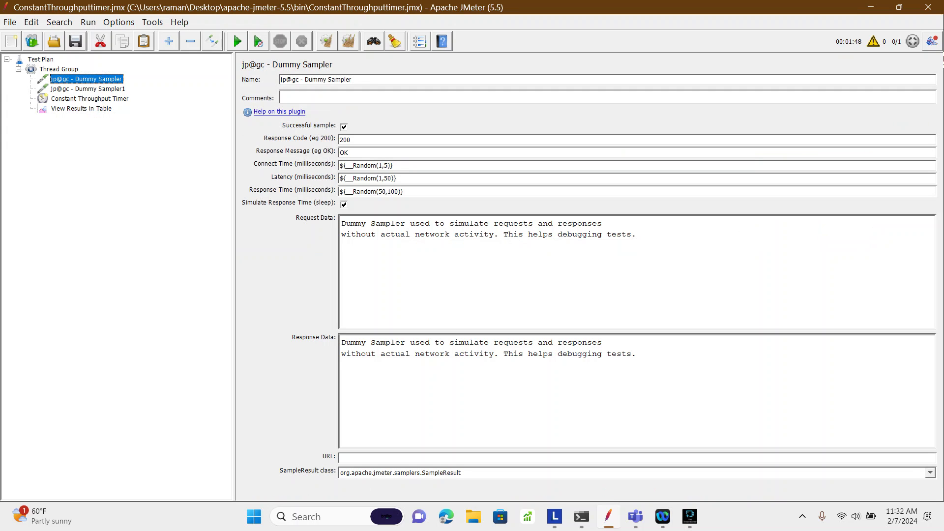
pyautogui.click(90, 99)
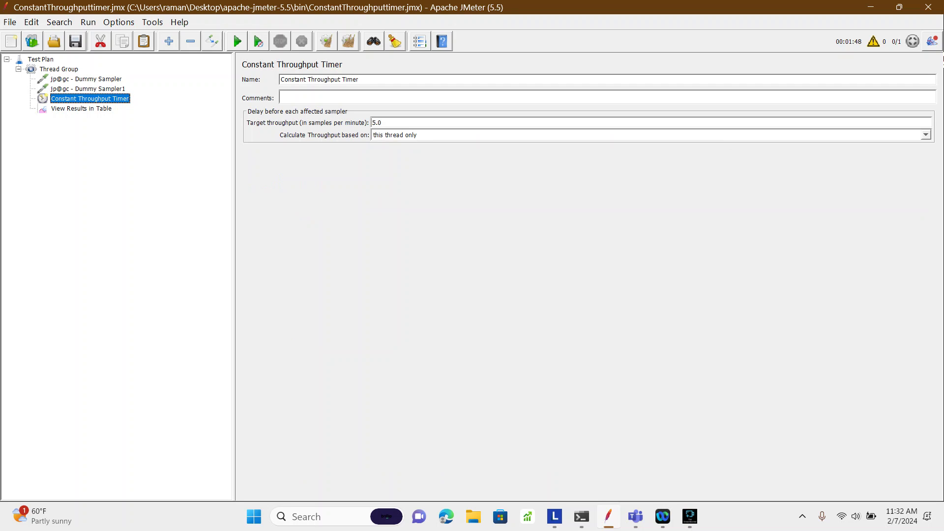
pyautogui.hotkey('ctrl', 'a')
pyautogui.write('10')
pyautogui.write('.0')
pyautogui.rightClick(109, 98)
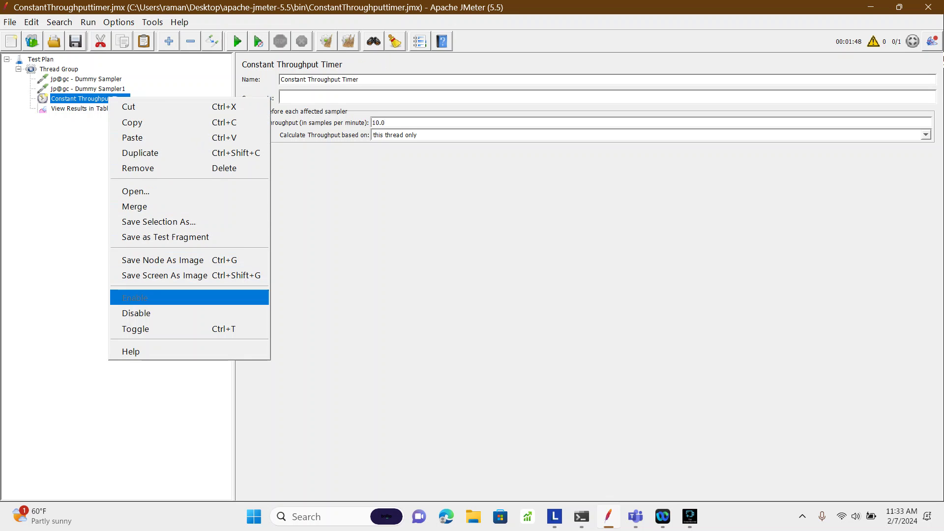
pyautogui.press('Return')
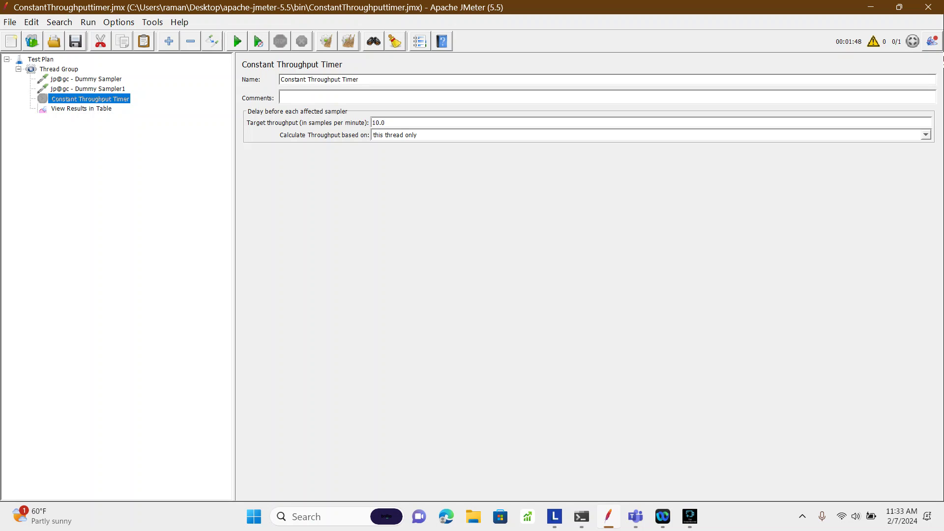
# Add a Precise Throughput Timer to the Thread Group.
pyautogui.click(61, 68)
pyautogui.rightClick(68, 71)
pyautogui.moveTo(99, 80)
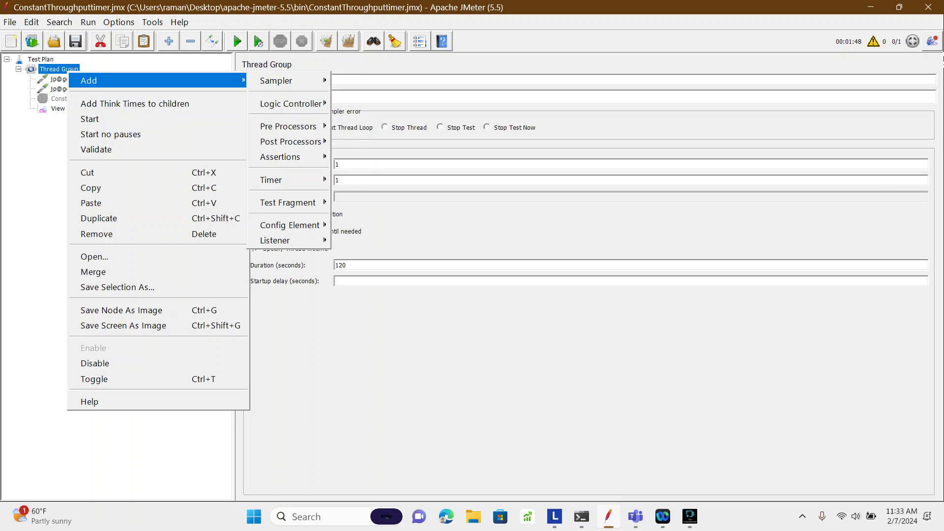
pyautogui.moveTo(276, 80)
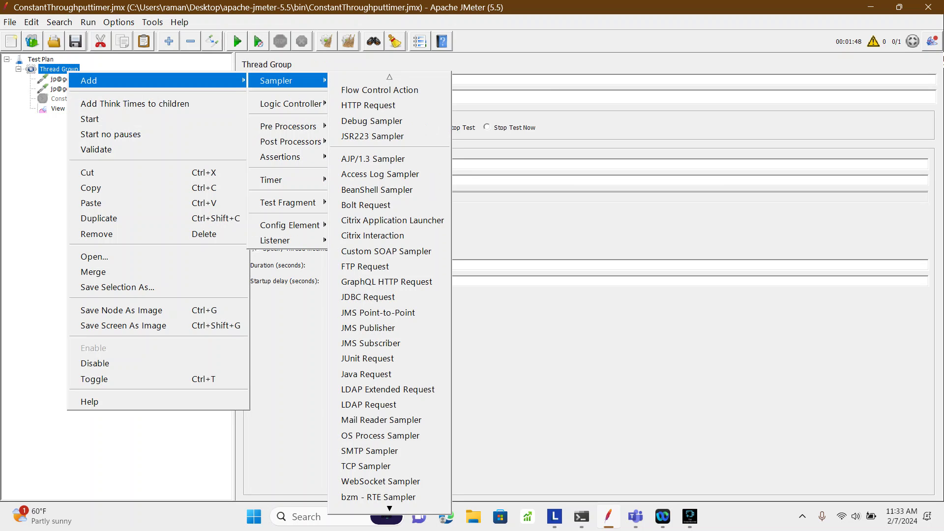
pyautogui.moveTo(276, 179)
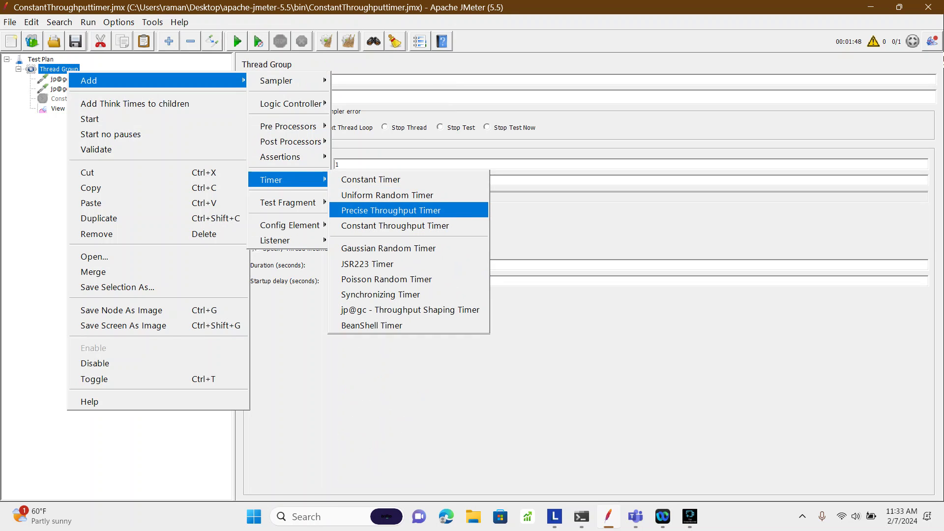
pyautogui.click(409, 210)
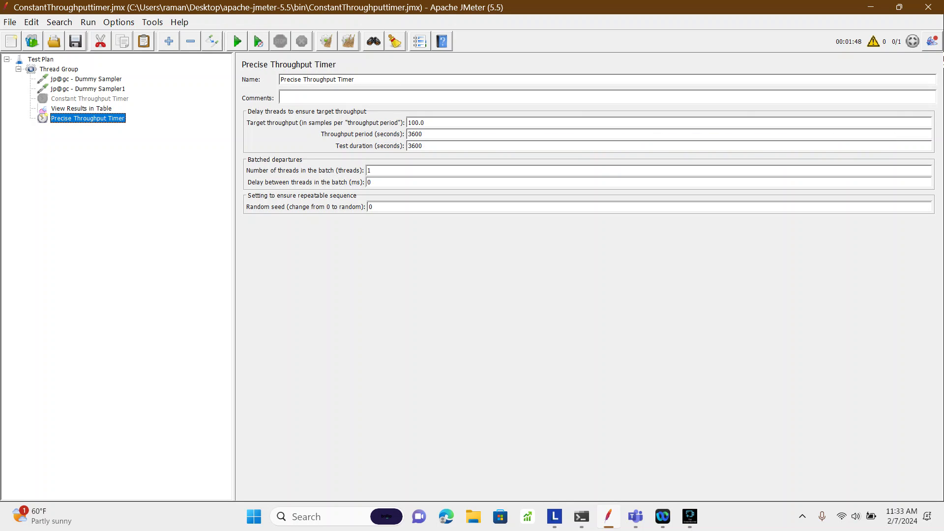
# Copy the Thread Group's duration of 120 seconds into the Precise Throughput Timer's throughput period and test duration.
pyautogui.doubleClick(415, 134)
pyautogui.moveTo(416, 135); pyautogui.dragTo(408, 134)
pyautogui.click(90, 99)
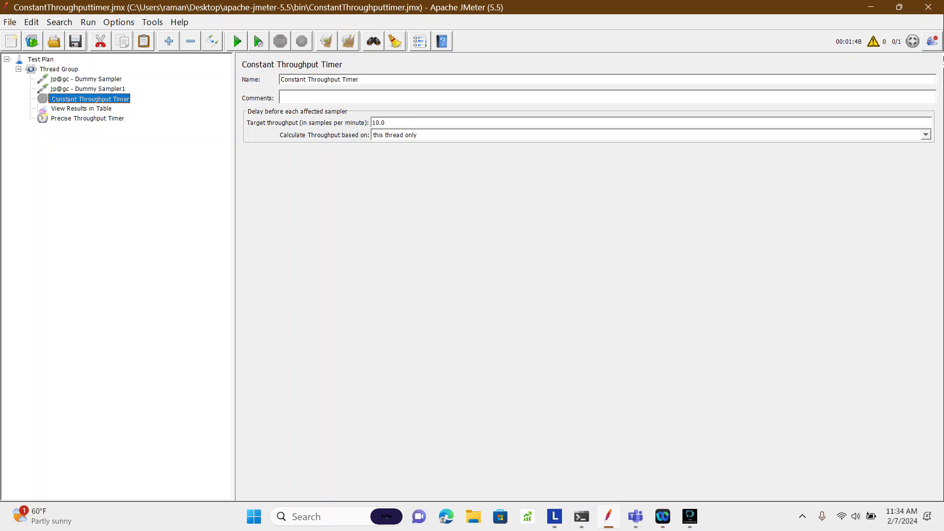
pyautogui.click(59, 69)
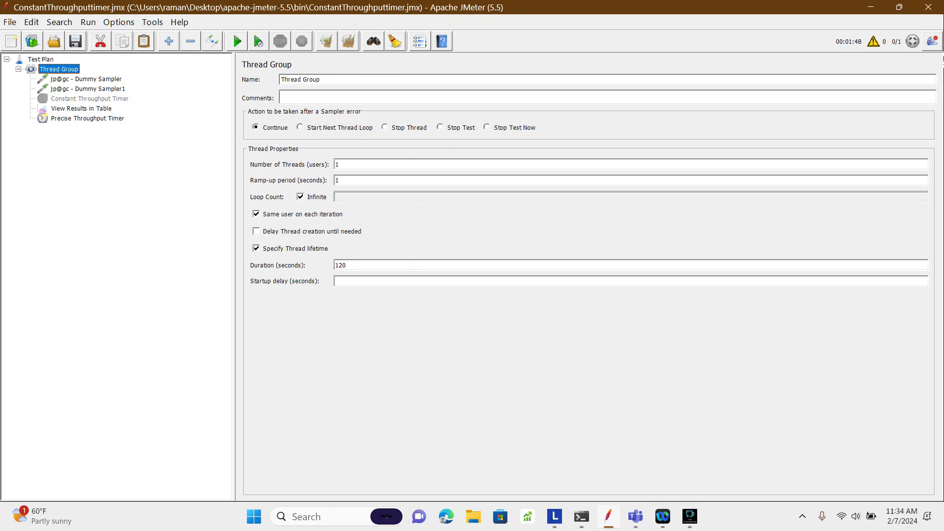
pyautogui.doubleClick(340, 265)
pyautogui.hotkey('ctrl', 'c')
pyautogui.click(87, 119)
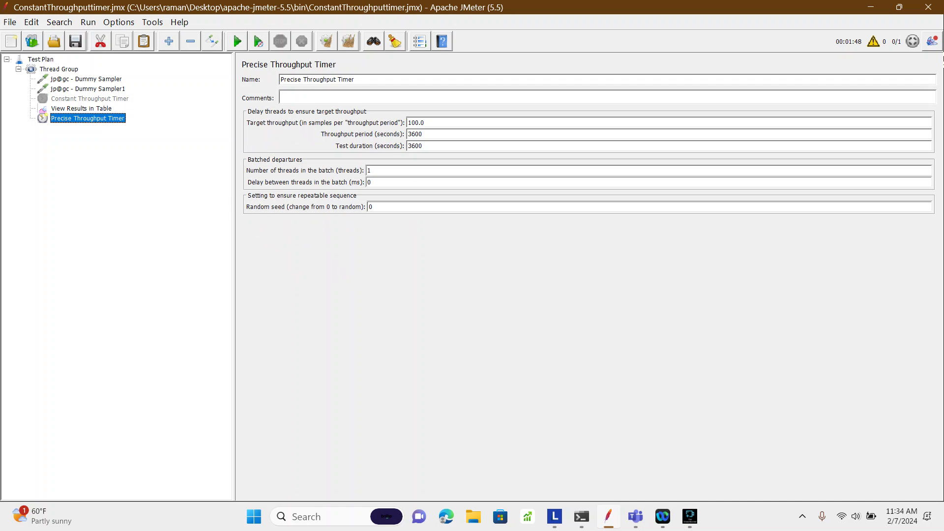
pyautogui.click(412, 134)
pyautogui.hotkey('ctrl', 'a')
pyautogui.hotkey('ctrl', 'v')
pyautogui.doubleClick(414, 146)
pyautogui.hotkey('ctrl', 'v')
# Set the Precise Throughput Timer's target throughput to 10 samples per throughput period.
pyautogui.doubleClick(416, 123)
pyautogui.doubleClick(413, 134)
pyautogui.doubleClick(422, 123)
pyautogui.write('10')
# Compare the Constant Throughput Timer's target throughput with the Precise Throughput Timer's throughput, period, duration and batch settings.
pyautogui.click(90, 99)
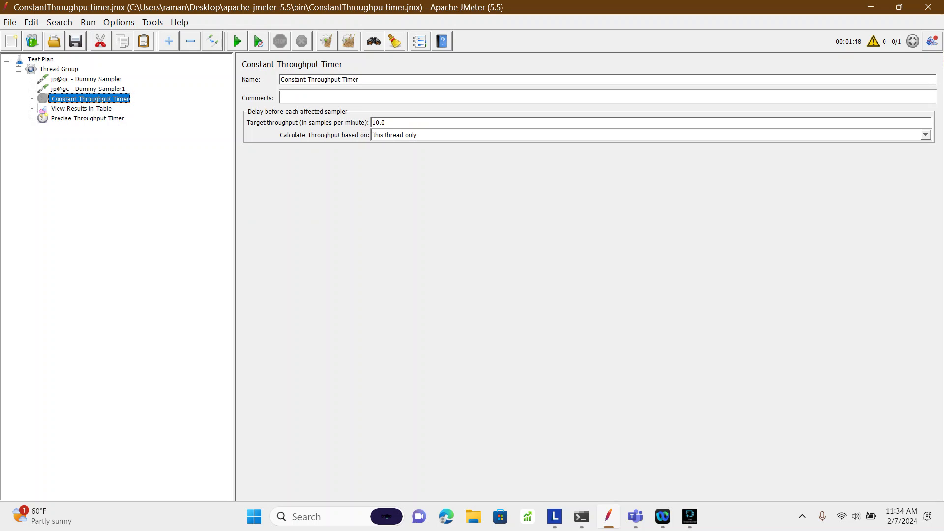
pyautogui.doubleClick(382, 122)
pyautogui.click(87, 118)
pyautogui.doubleClick(412, 134)
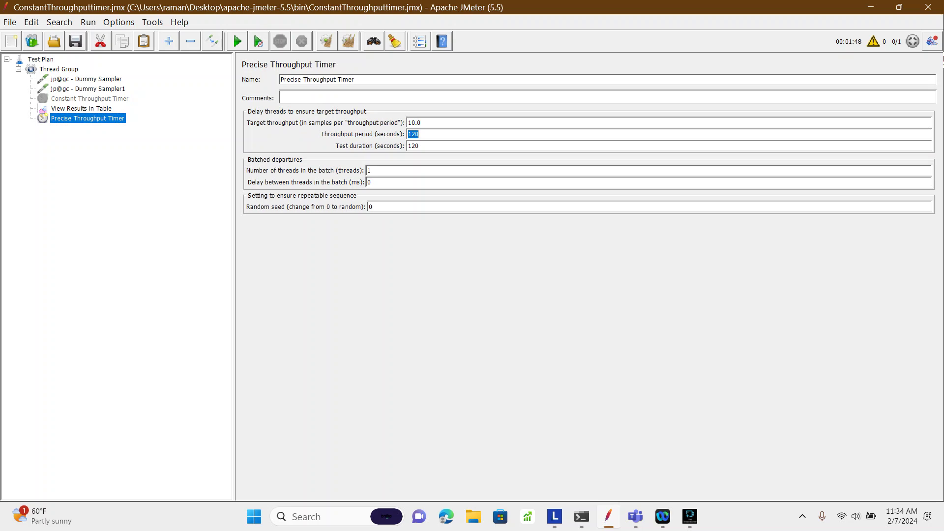
pyautogui.doubleClick(413, 146)
pyautogui.doubleClick(414, 123)
pyautogui.doubleClick(369, 171)
# Compare the Thread Group's number of threads with the Precise Throughput Timer's batched departures, and recheck both timers' target throughput.
pyautogui.click(59, 69)
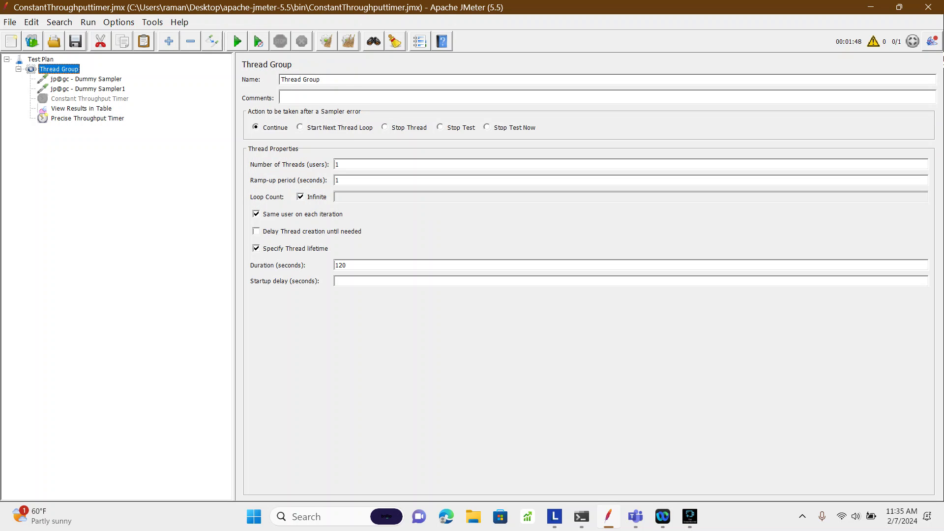
pyautogui.doubleClick(337, 164)
pyautogui.click(87, 118)
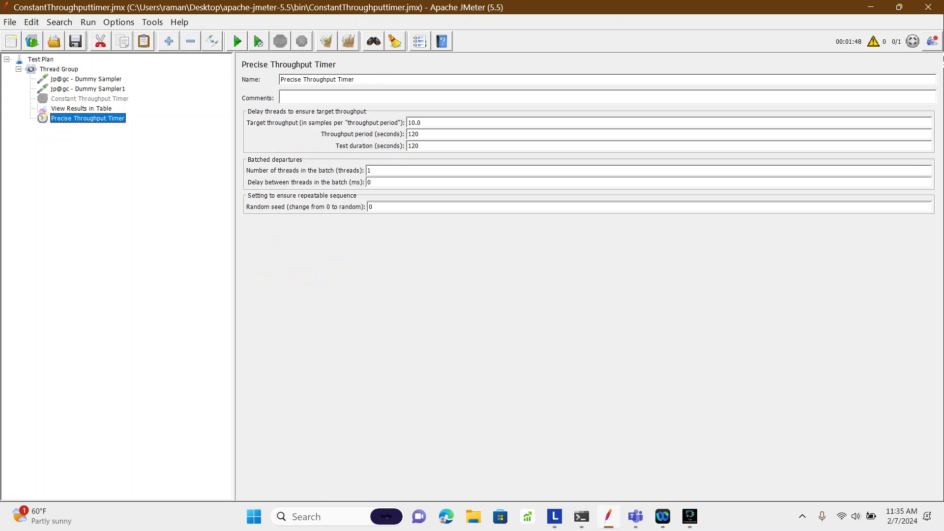
pyautogui.click(371, 171)
pyautogui.press('Tab')
pyautogui.hotkey('shift', 'Tab')
pyautogui.click(82, 109)
pyautogui.doubleClick(414, 123)
pyautogui.press('Tab')
pyautogui.click(90, 99)
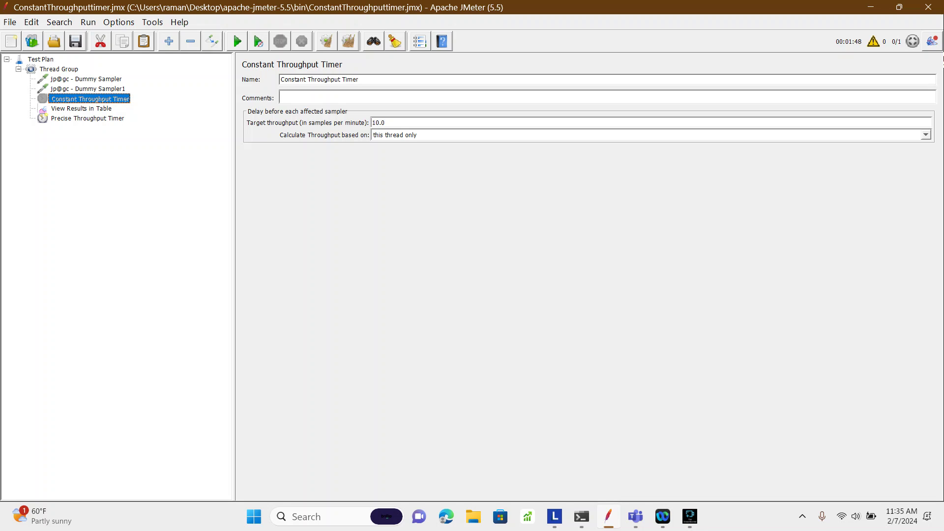
pyautogui.click(88, 119)
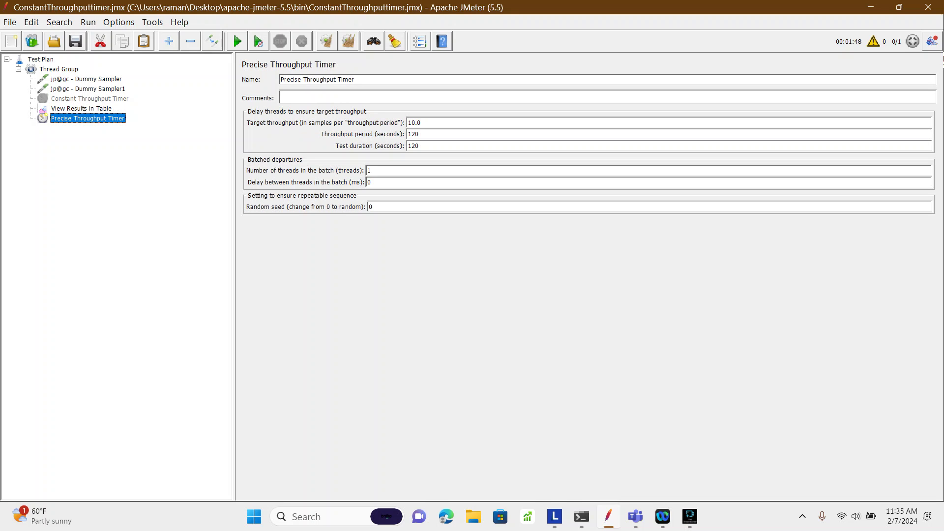
# Set the Precise Throughput Timer's throughput period and test duration to 3600 seconds.
pyautogui.doubleClick(413, 134)
pyautogui.write('3600')
pyautogui.doubleClick(415, 146)
pyautogui.write('3600')
pyautogui.doubleClick(414, 134)
pyautogui.moveTo(423, 123); pyautogui.dragTo(407, 123)
# Set the Precise Throughput Timer's target throughput to 100 samples per throughput period.
pyautogui.click(59, 69)
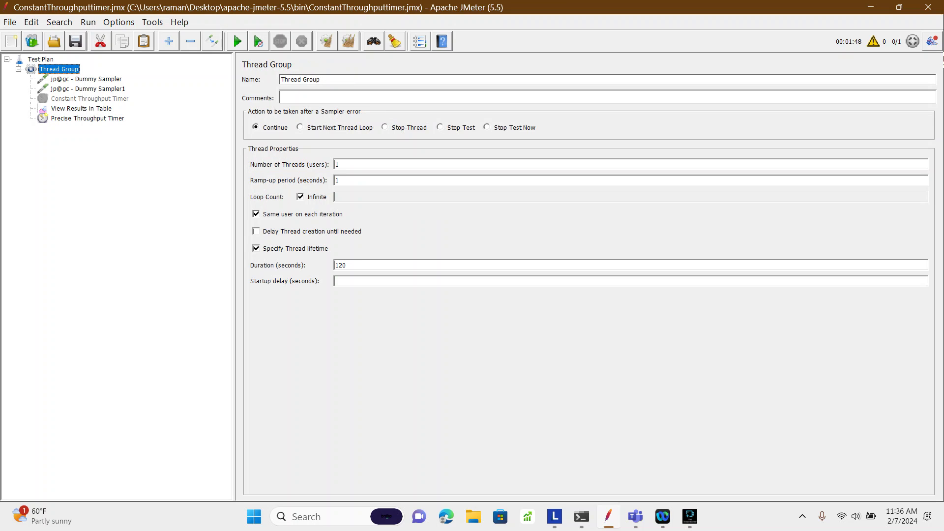
pyautogui.click(82, 109)
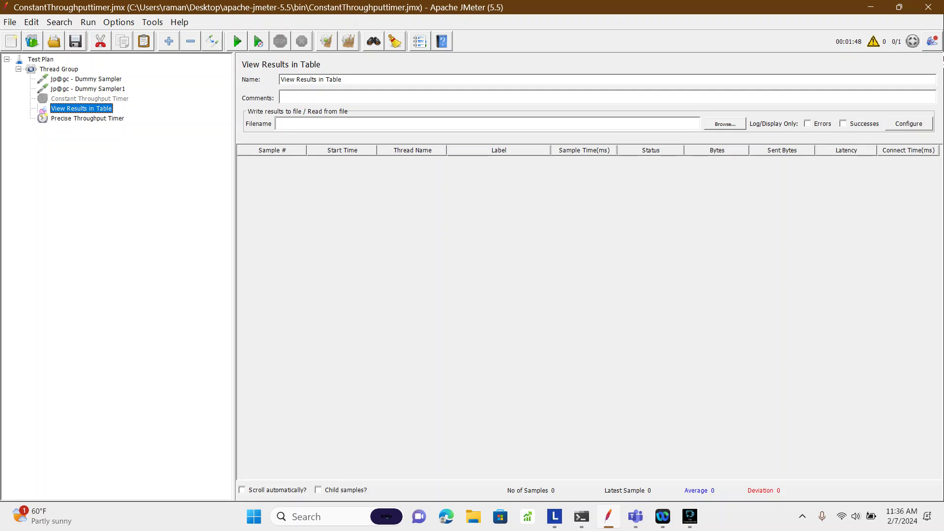
pyautogui.click(87, 119)
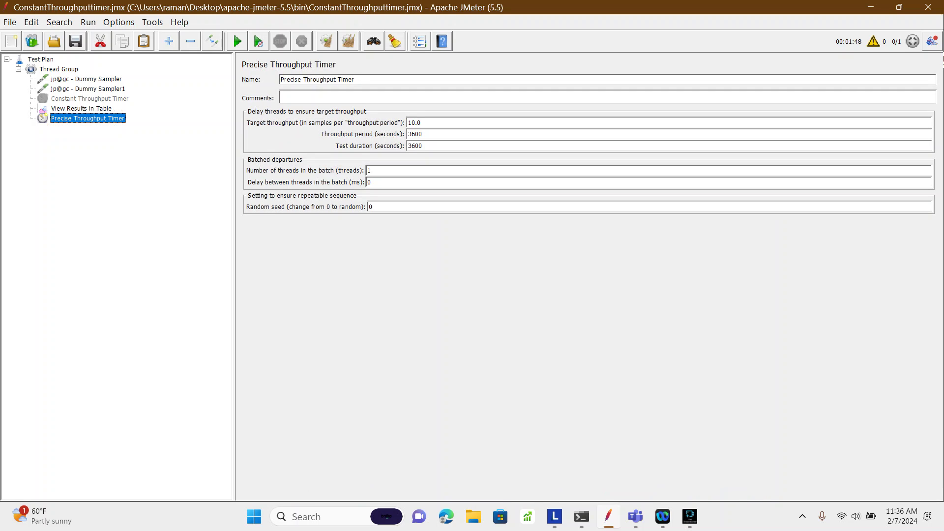
pyautogui.moveTo(423, 123); pyautogui.dragTo(407, 123)
pyautogui.write('100')
# Set the Precise Throughput Timer's target throughput to 10, with a throughput period and test duration of 120 seconds.
pyautogui.doubleClick(413, 122)
pyautogui.write('10')
pyautogui.doubleClick(415, 133)
pyautogui.write('120')
pyautogui.doubleClick(415, 146)
pyautogui.write('120')
pyautogui.hotkey('shift', 'Tab')
pyautogui.press('Tab')
# Clear all previous results and run the test plan with the Precise Throughput Timer, showing View Results in Table.
pyautogui.click(348, 41)
pyautogui.click(81, 108)
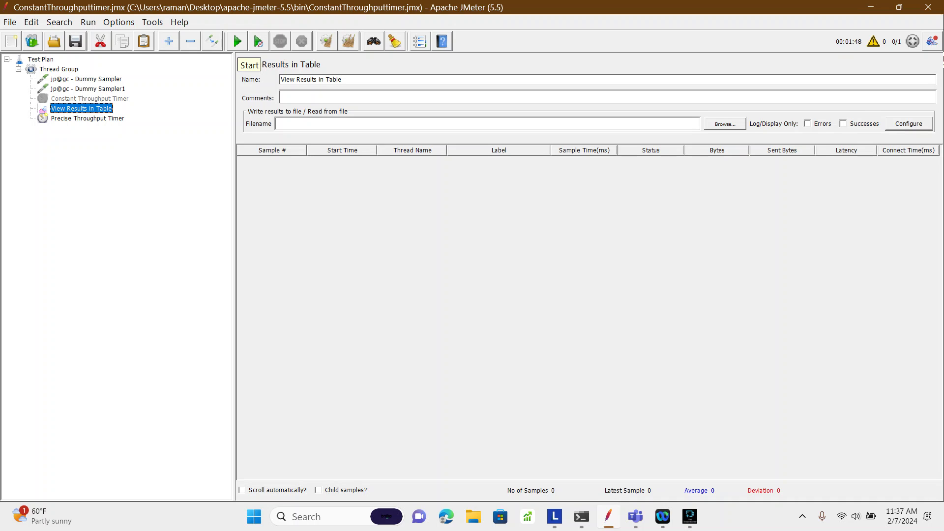
pyautogui.click(238, 41)
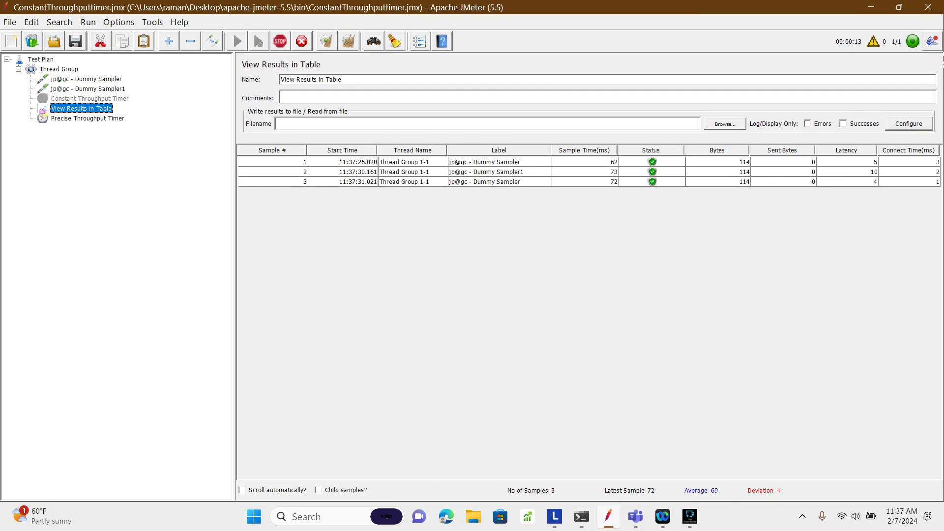
# Compare the Thread Group's duration with the Precise Throughput Timer's throughput period and target throughput while the test runs.
pyautogui.click(59, 69)
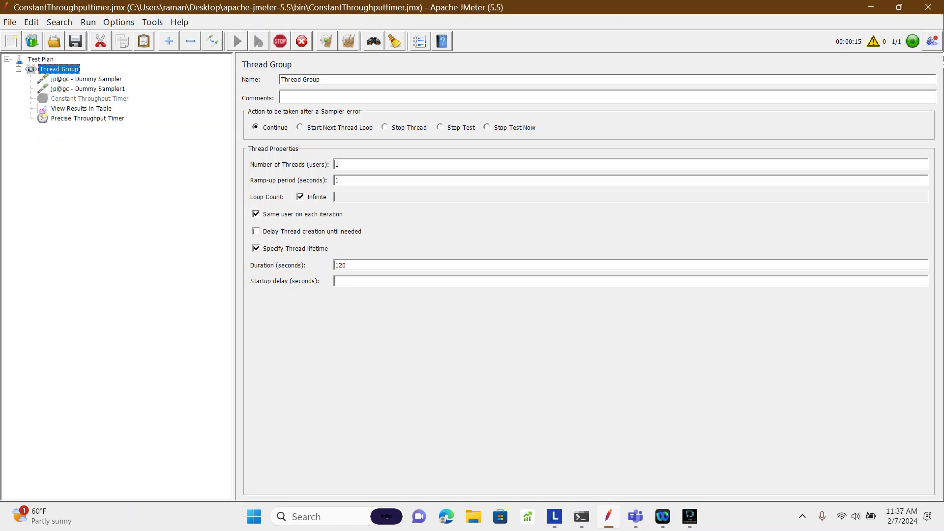
pyautogui.click(88, 118)
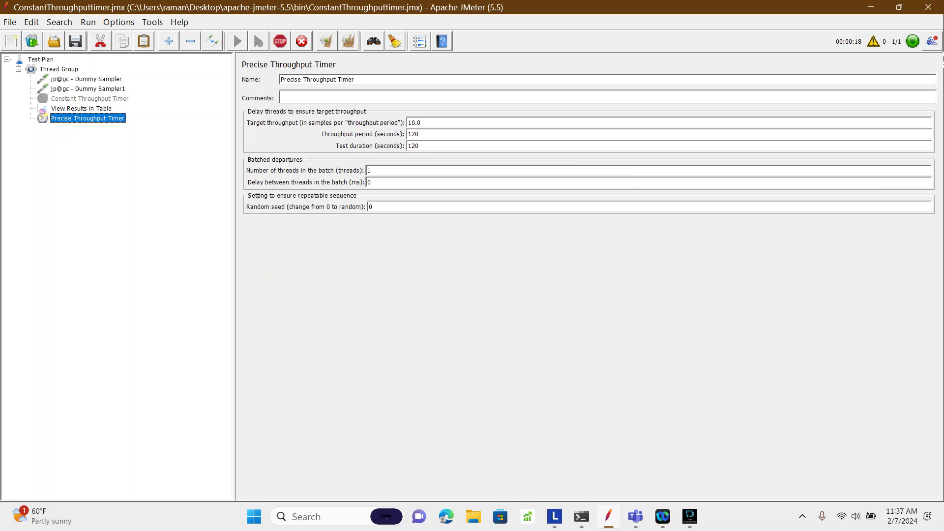
pyautogui.doubleClick(413, 134)
pyautogui.doubleClick(414, 122)
pyautogui.doubleClick(414, 134)
pyautogui.click(59, 69)
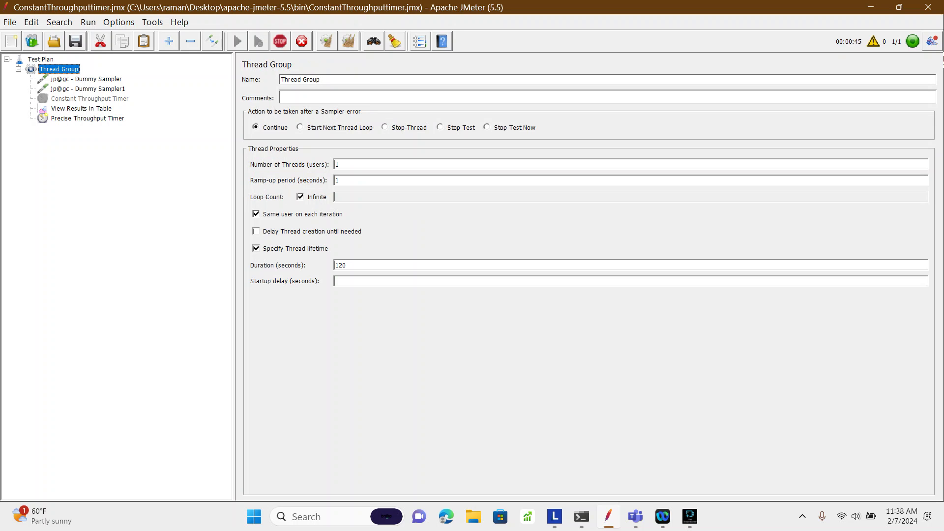
pyautogui.doubleClick(340, 265)
pyautogui.click(88, 118)
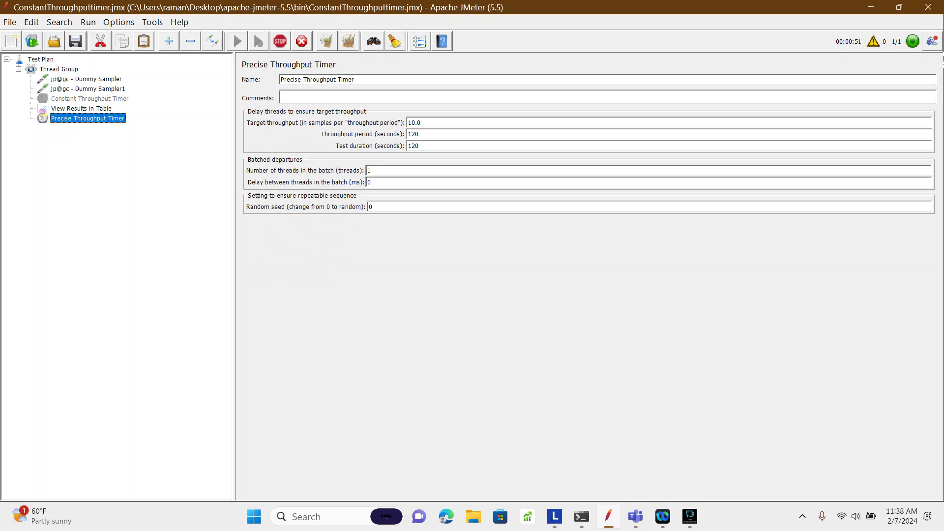
# Check the running test's samples and start times against the Precise Throughput Timer's target throughput and period.
pyautogui.click(81, 108)
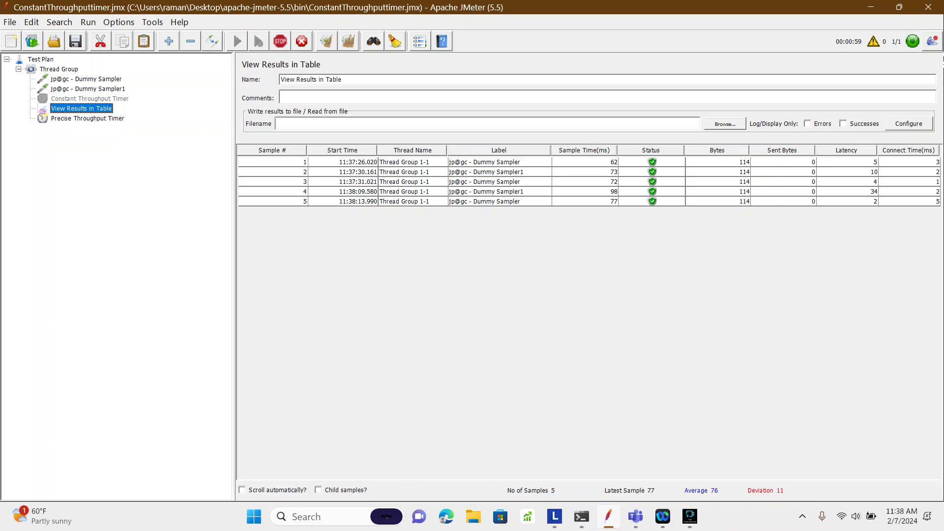
pyautogui.click(88, 118)
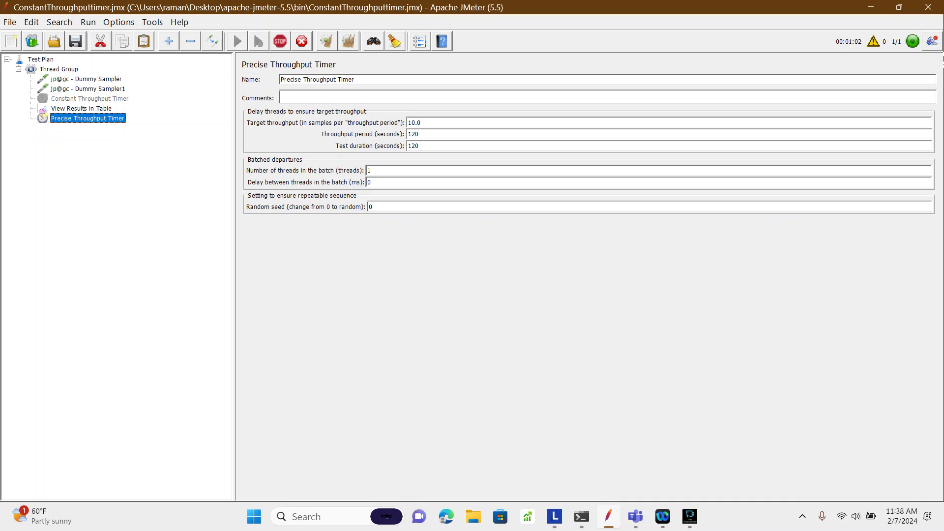
pyautogui.doubleClick(413, 134)
pyautogui.doubleClick(414, 123)
pyautogui.click(81, 109)
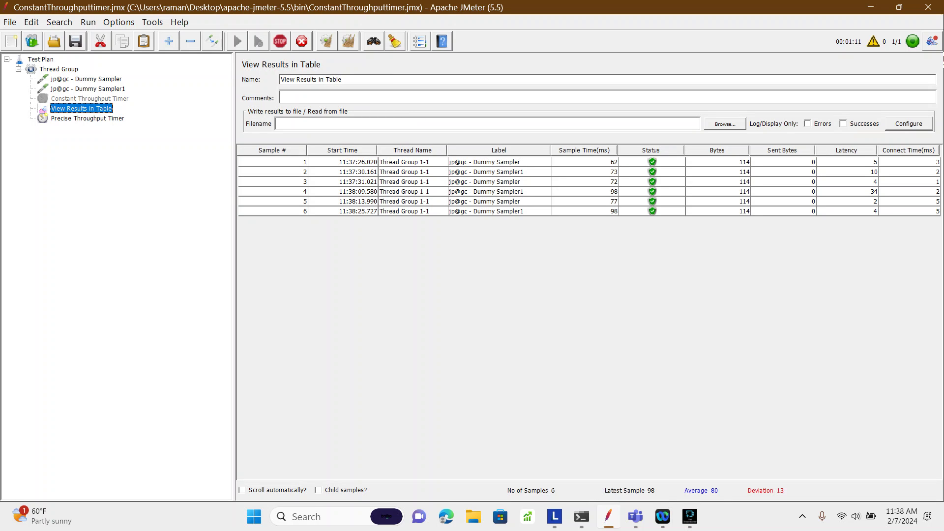
# Compare the Constant Throughput Timer's throughput calculation options with the Precise Throughput Timer's settings, keeping "this thread only".
pyautogui.click(91, 98)
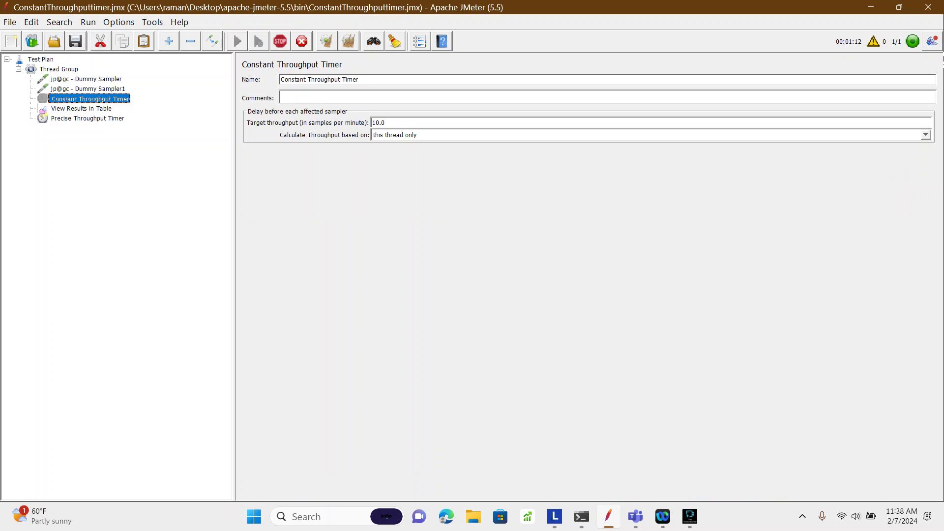
pyautogui.click(442, 135)
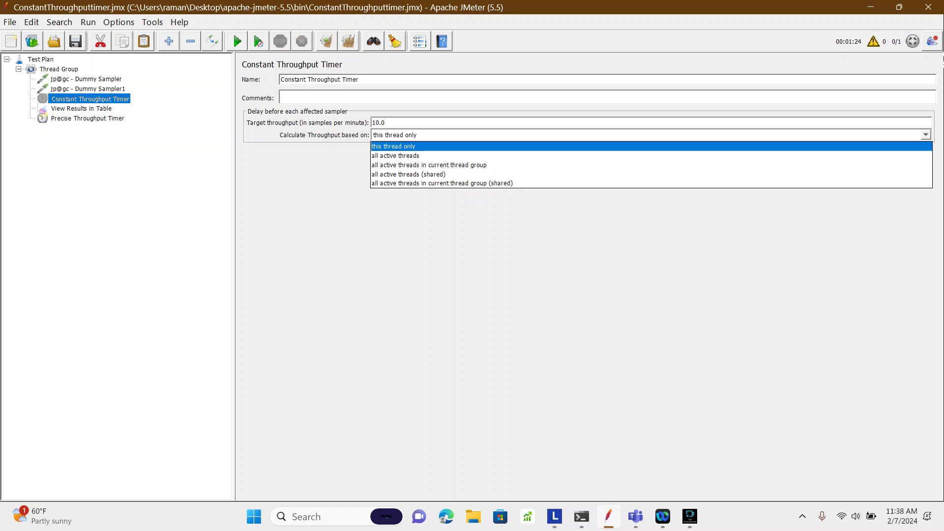
pyautogui.click(393, 146)
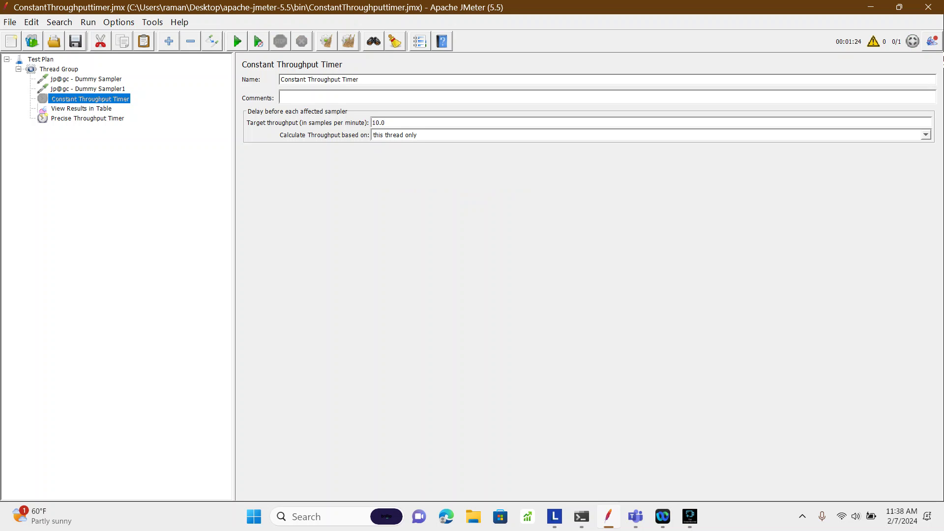
pyautogui.click(88, 118)
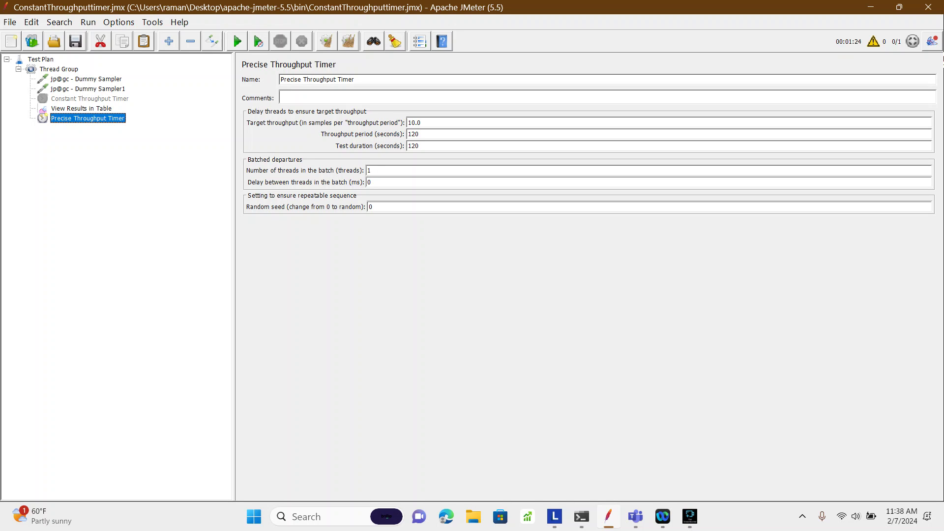
pyautogui.doubleClick(420, 123)
pyautogui.press('Tab')
pyautogui.press('Tab')
pyautogui.hotkey('shift', 'Tab')
pyautogui.click(90, 99)
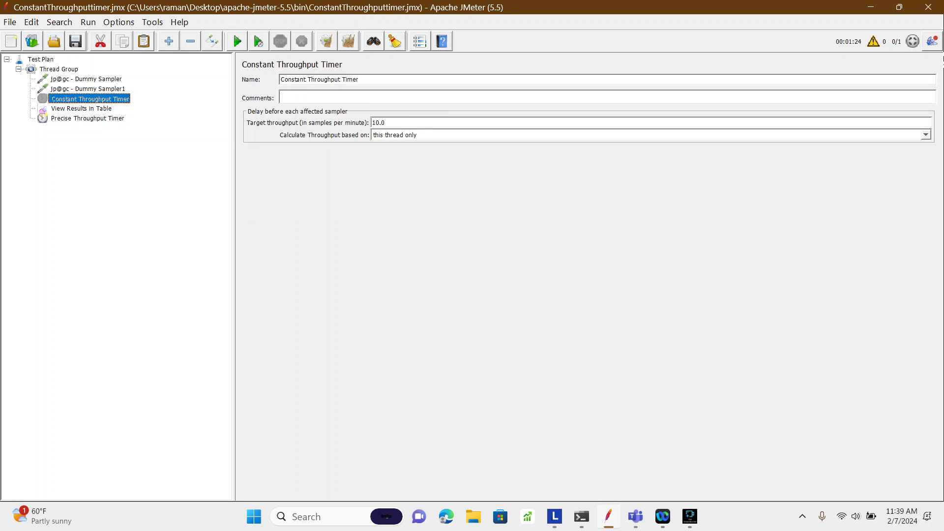
pyautogui.click(926, 135)
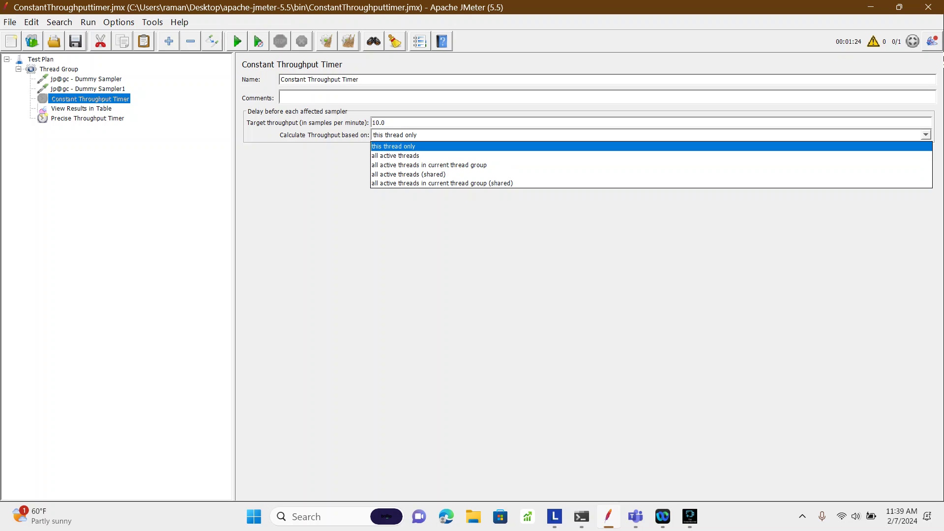
pyautogui.press('Return')
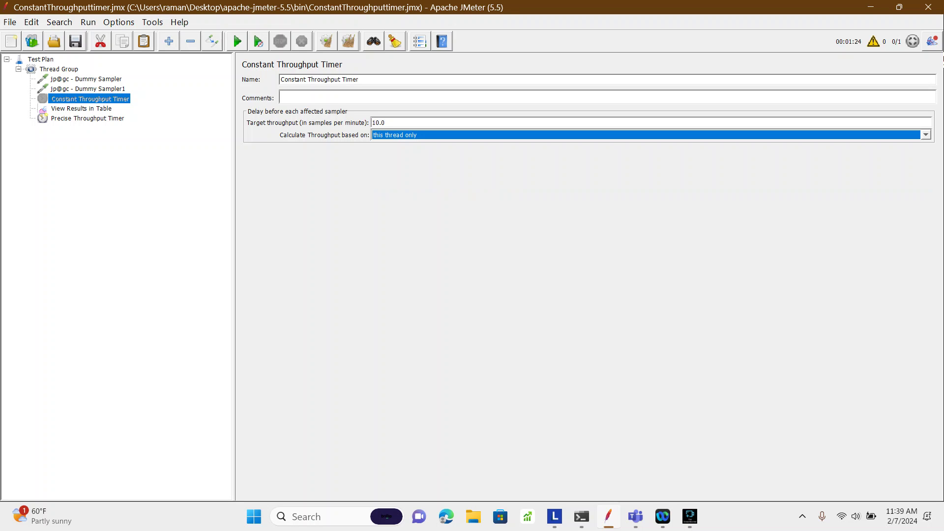
# Review the finished run's samples in View Results in Table against the Precise Throughput Timer's target throughput.
pyautogui.click(87, 118)
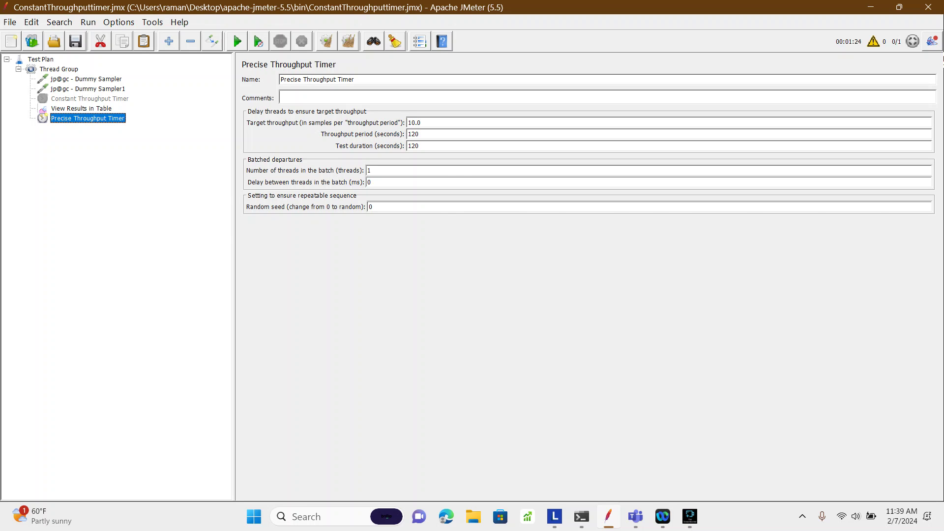
pyautogui.click(81, 109)
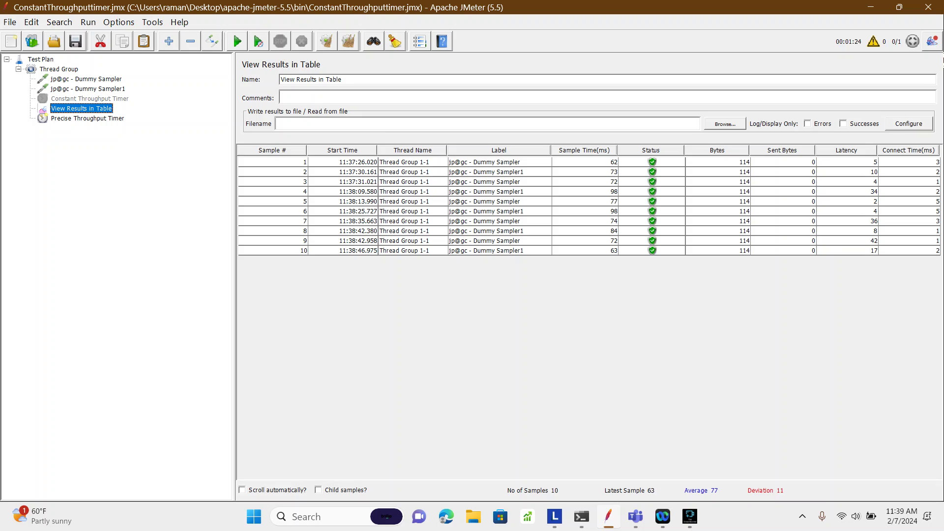
pyautogui.press('Down')
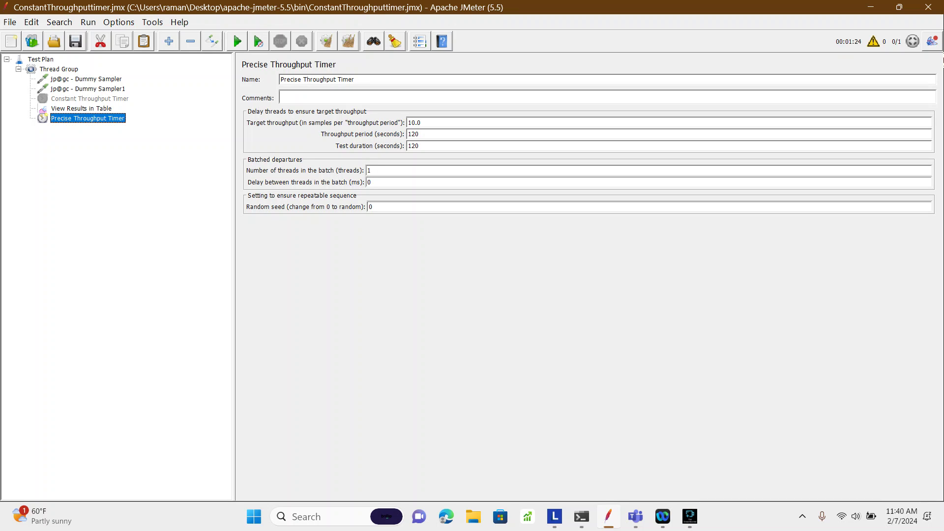
# Recheck the Precise Throughput Timer's throughput period against the samples in View Results in Table.
pyautogui.doubleClick(411, 134)
pyautogui.click(82, 109)
pyautogui.click(87, 118)
# Add a jp@gc - Throughput Shaping Timer to the Thread Group.
pyautogui.click(58, 70)
pyautogui.rightClick(59, 69)
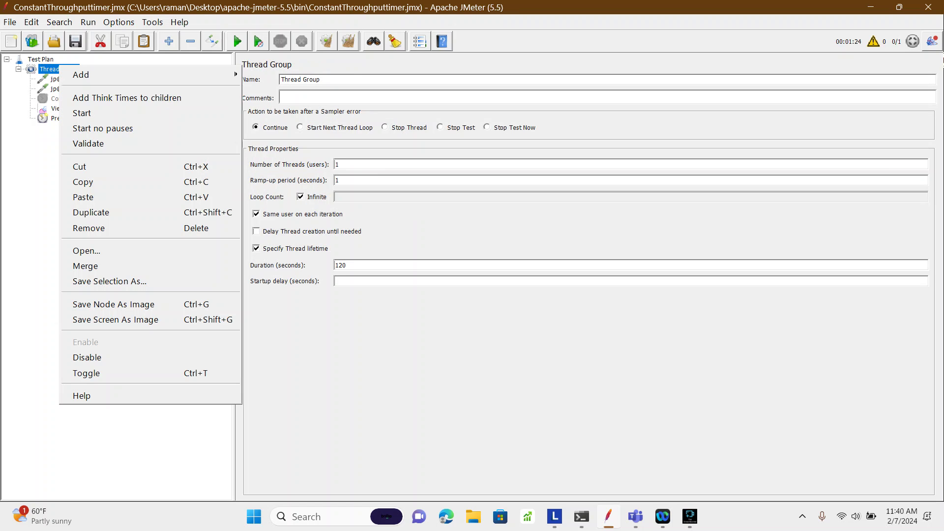
pyautogui.moveTo(148, 74)
pyautogui.moveTo(275, 173)
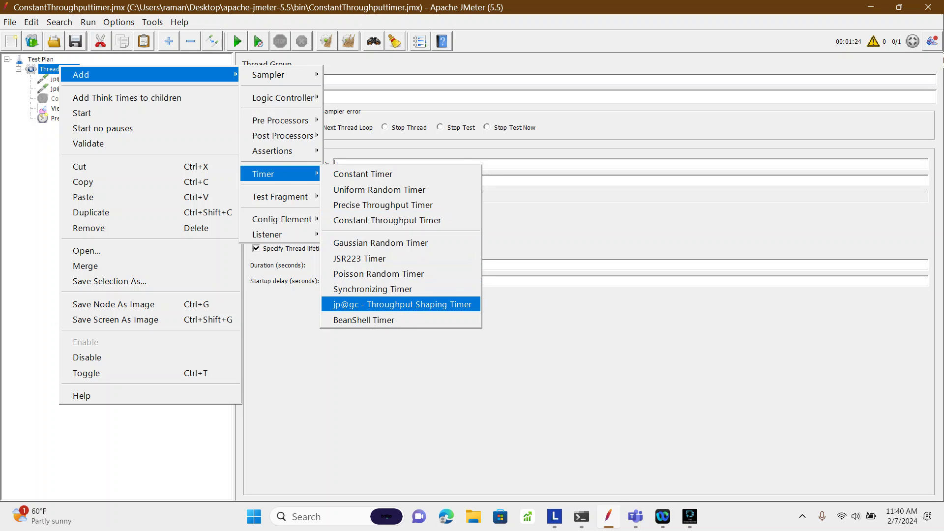
pyautogui.click(402, 304)
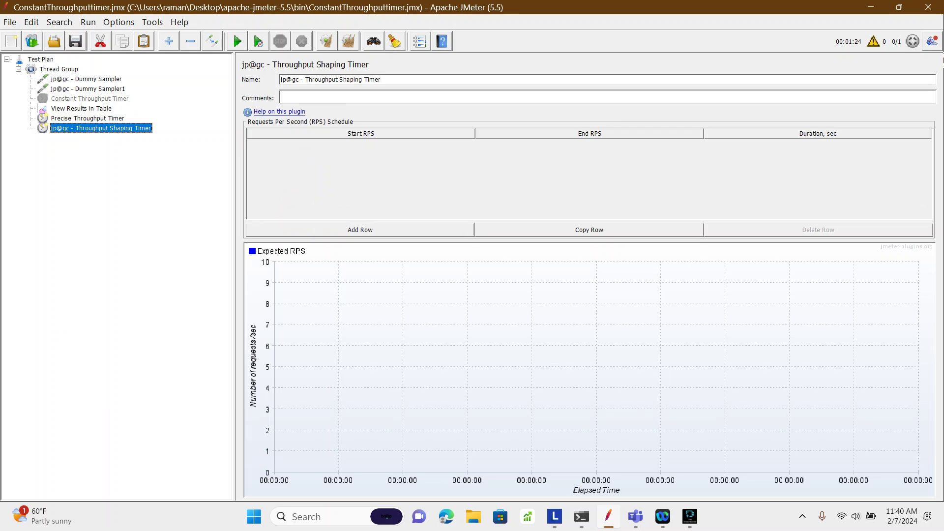
# Review both Dummy Samplers' settings and the Throughput Shaping Timer's Requests Per Second (RPS) Schedule.
pyautogui.click(86, 80)
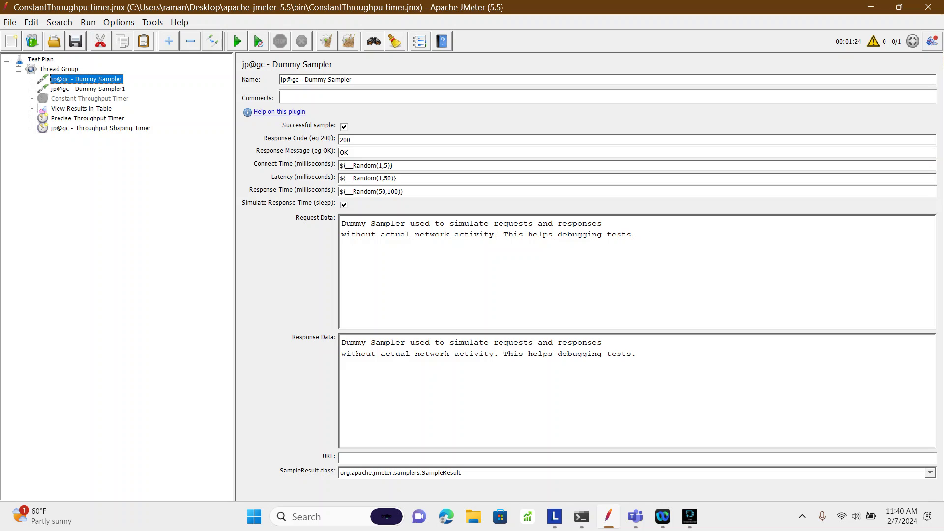
pyautogui.click(88, 89)
pyautogui.click(101, 128)
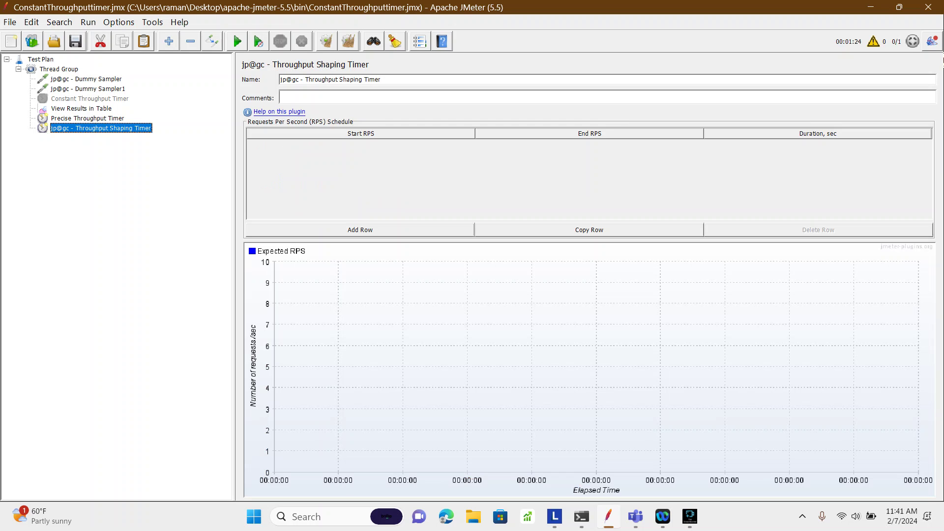
pyautogui.click(690, 516)
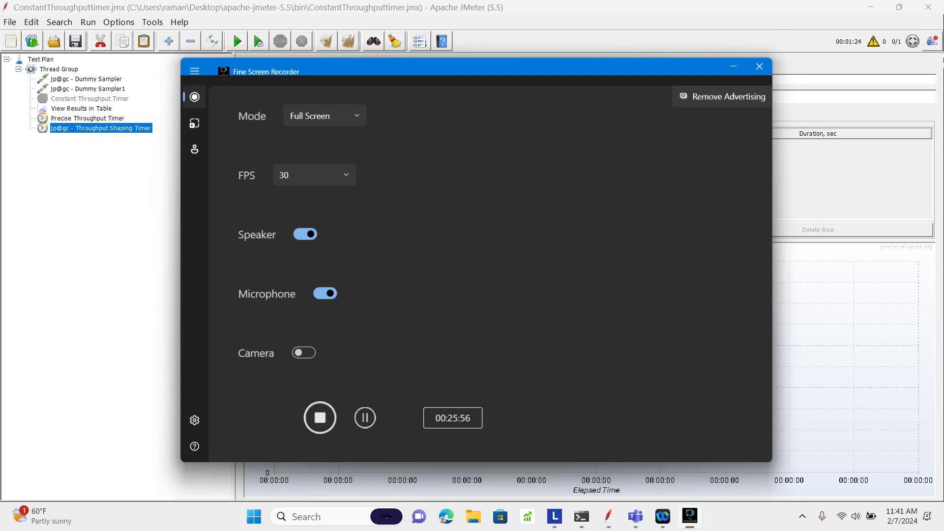